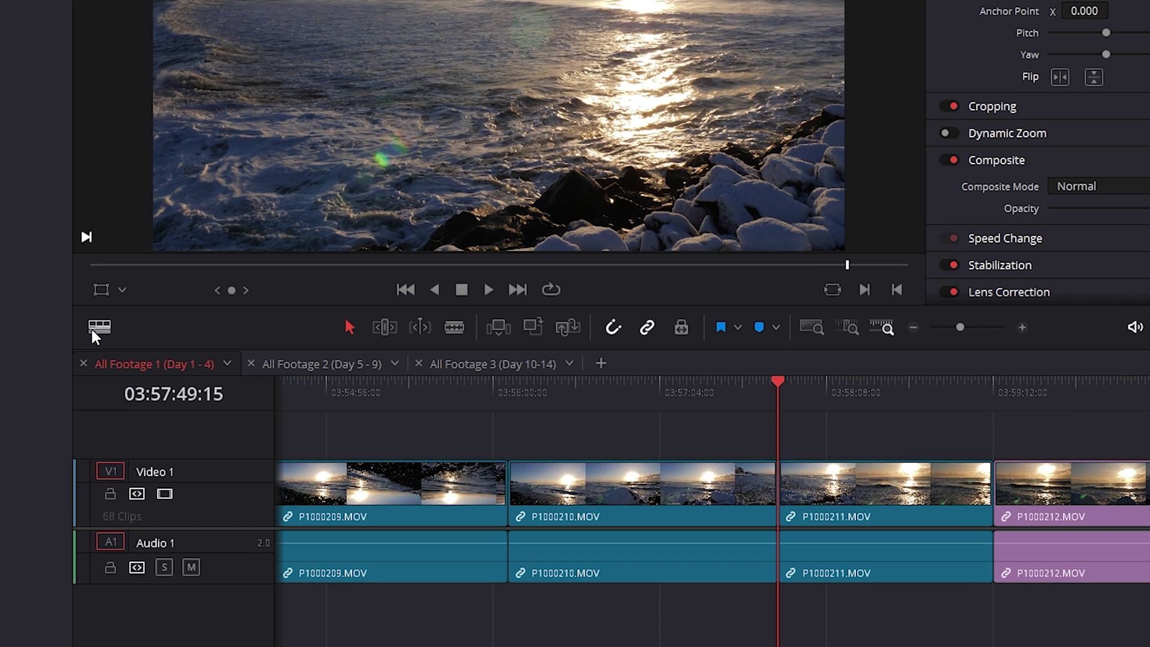
Turn the stacked timelines display off and back on, and switch to the All Footage 1 (Day 1 - 4) timeline
left_click(95, 330)
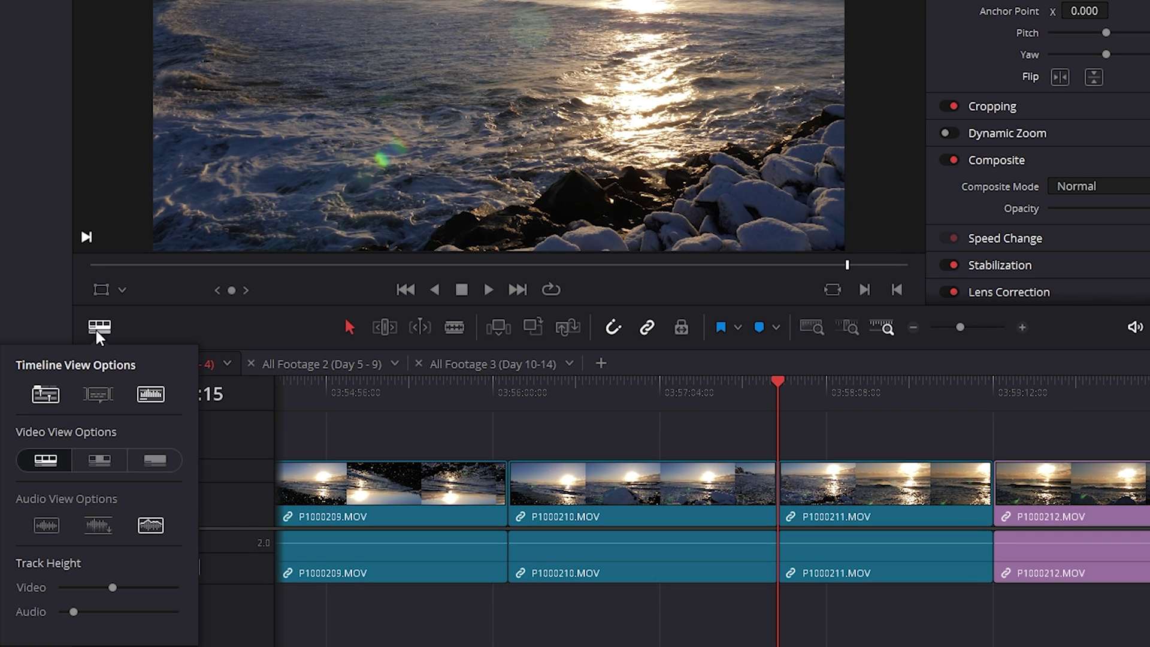
left_click(56, 394)
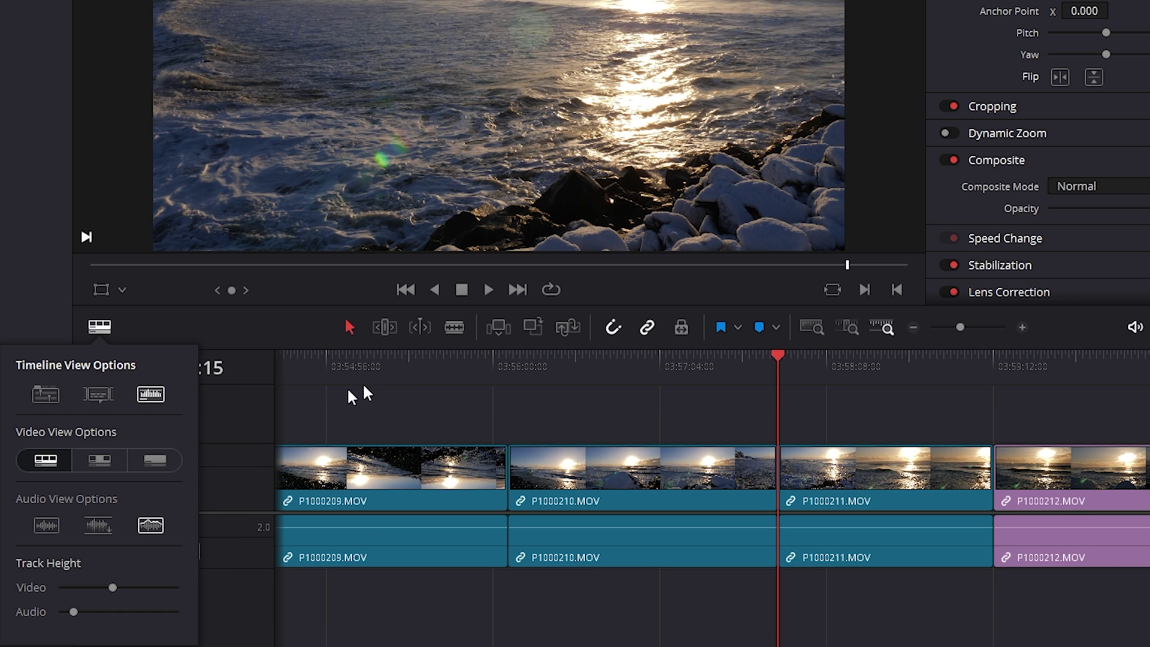
left_click(28, 396)
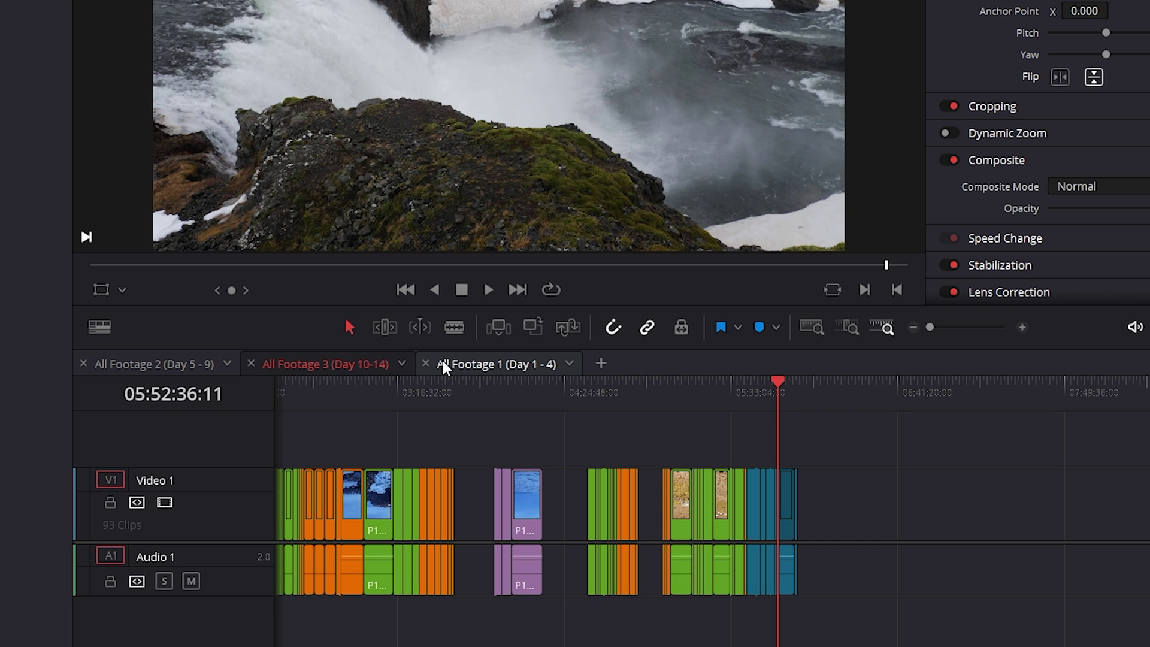
left_click(442, 364)
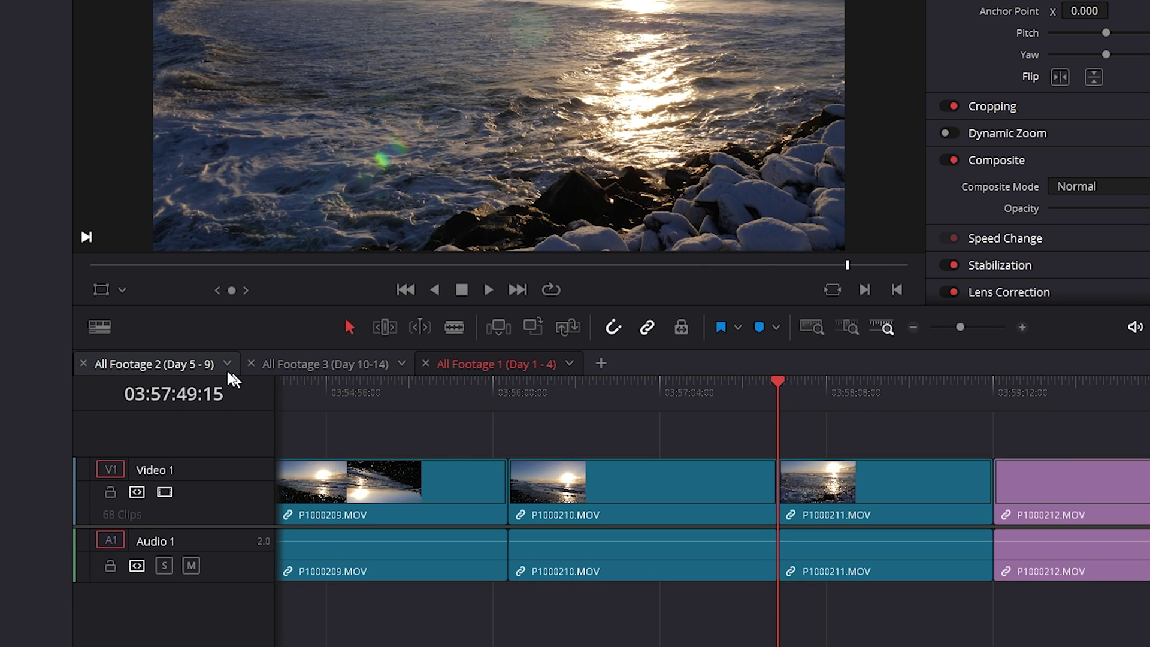
Try the start-and-end thumbnail view and the plain clip view for video tracks, and return to the filmstrip view
left_click(99, 327)
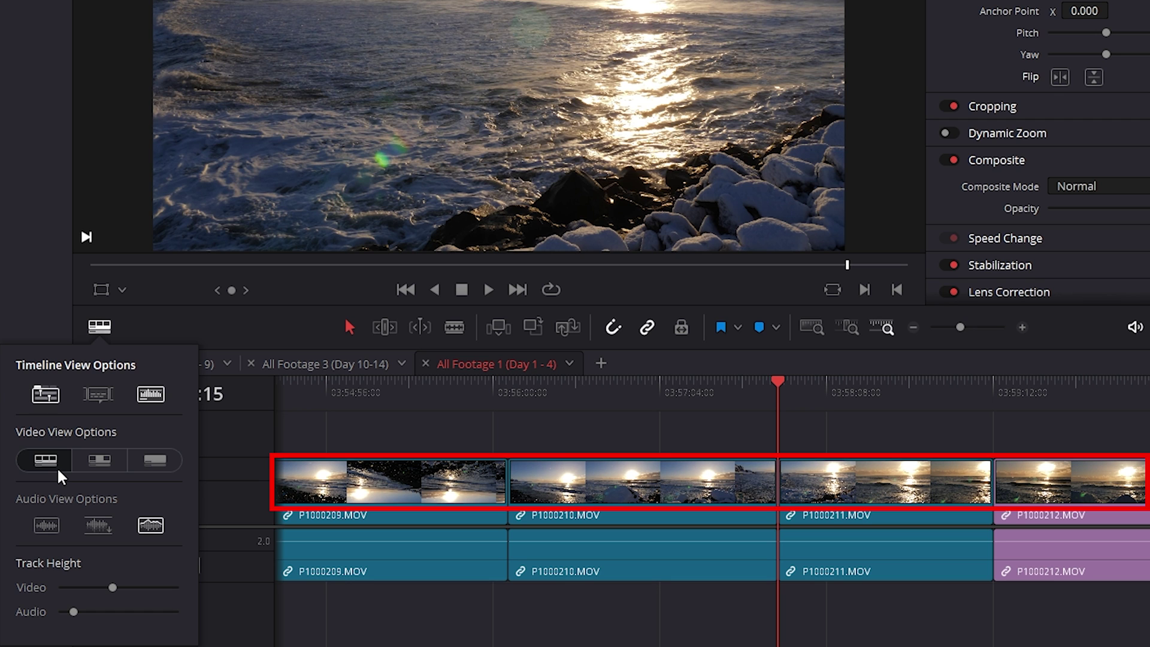
left_click(111, 468)
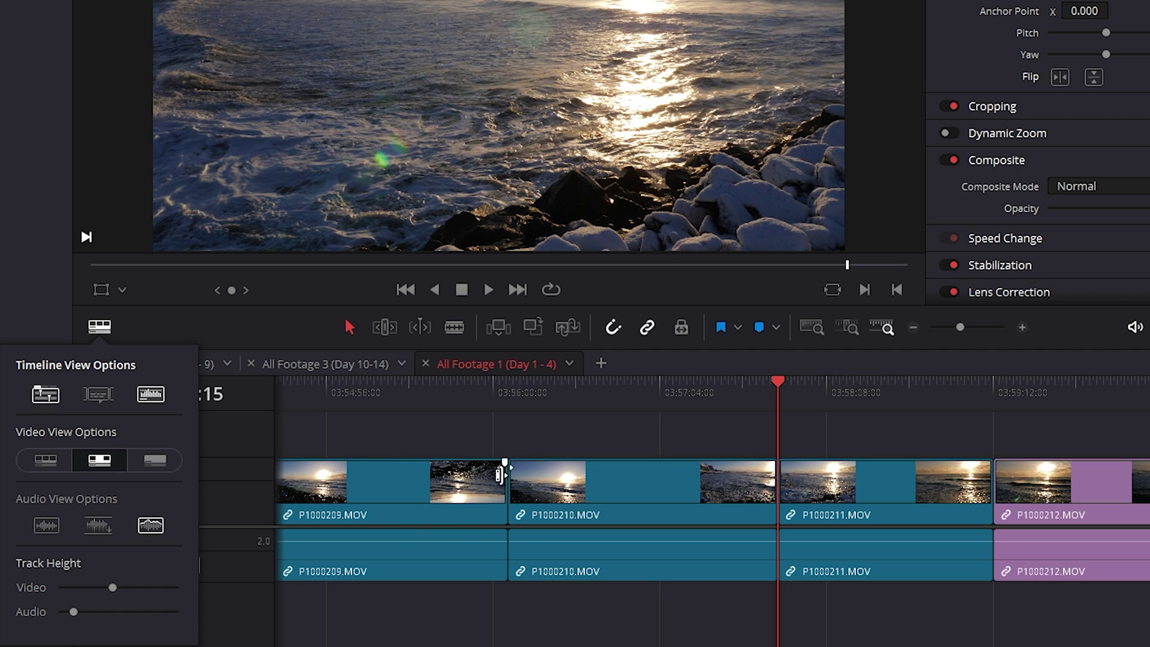
left_click(174, 465)
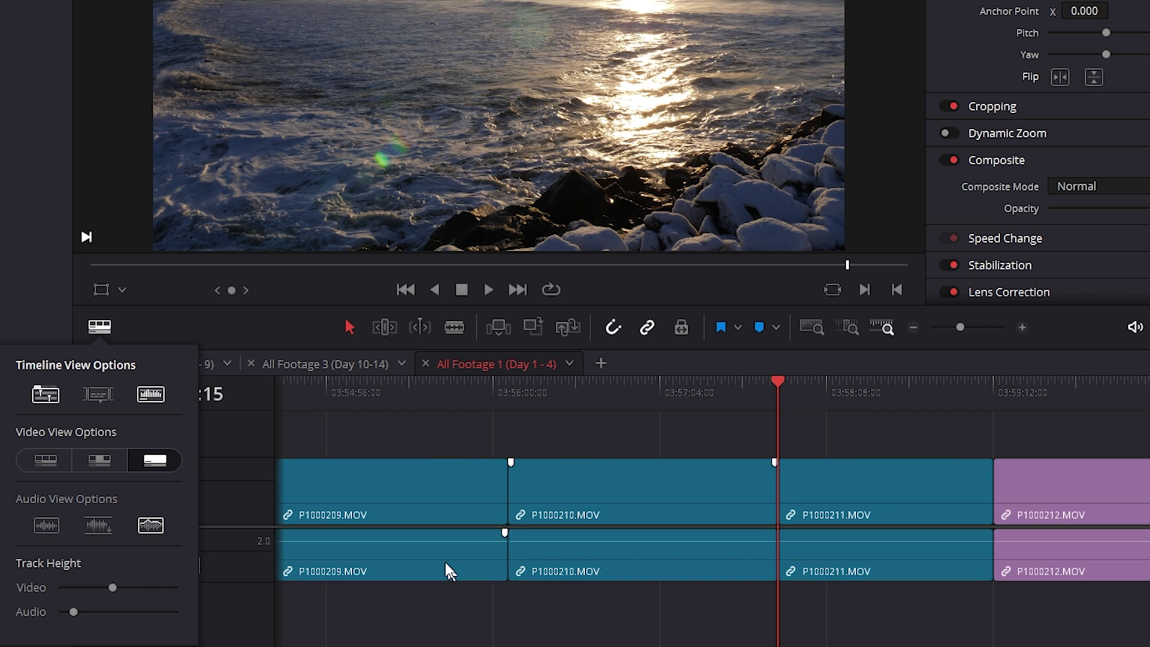
left_click(42, 462)
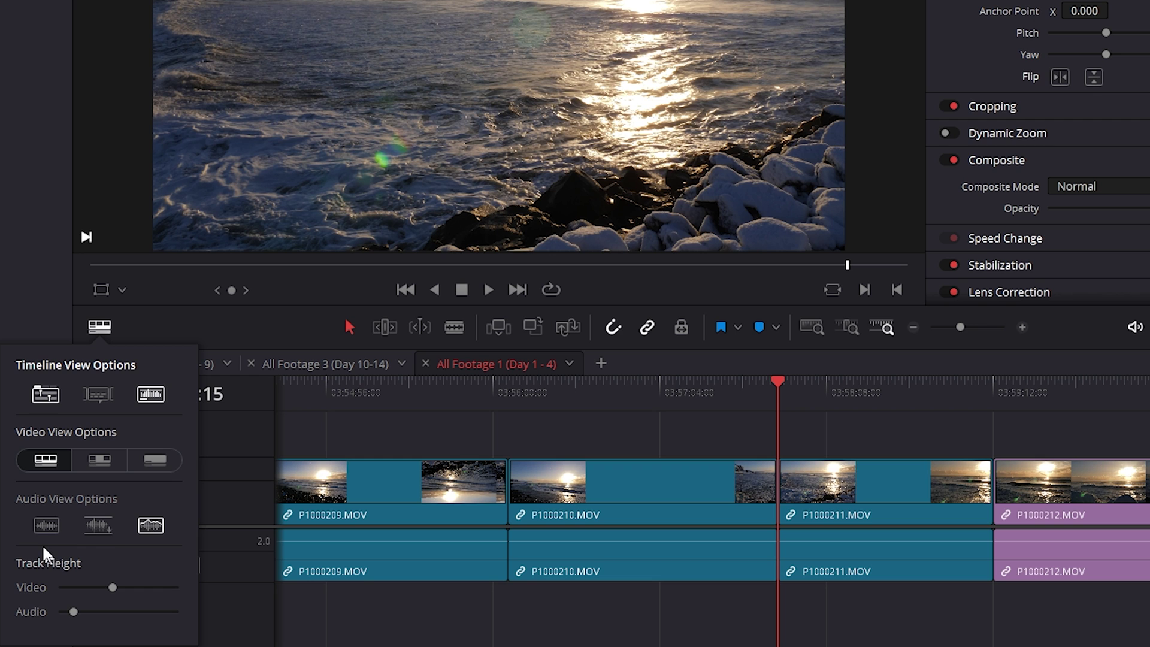
Turn on audio waveforms for the timeline clips and dismiss the Timeline View Options
left_click(46, 528)
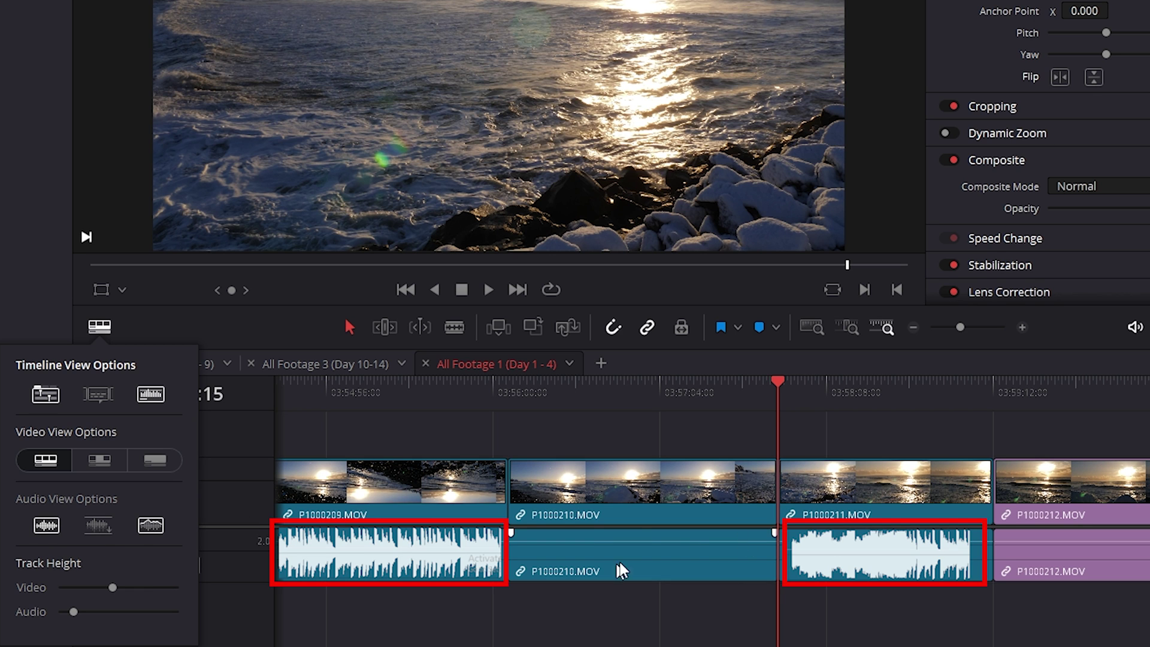
left_click(726, 449)
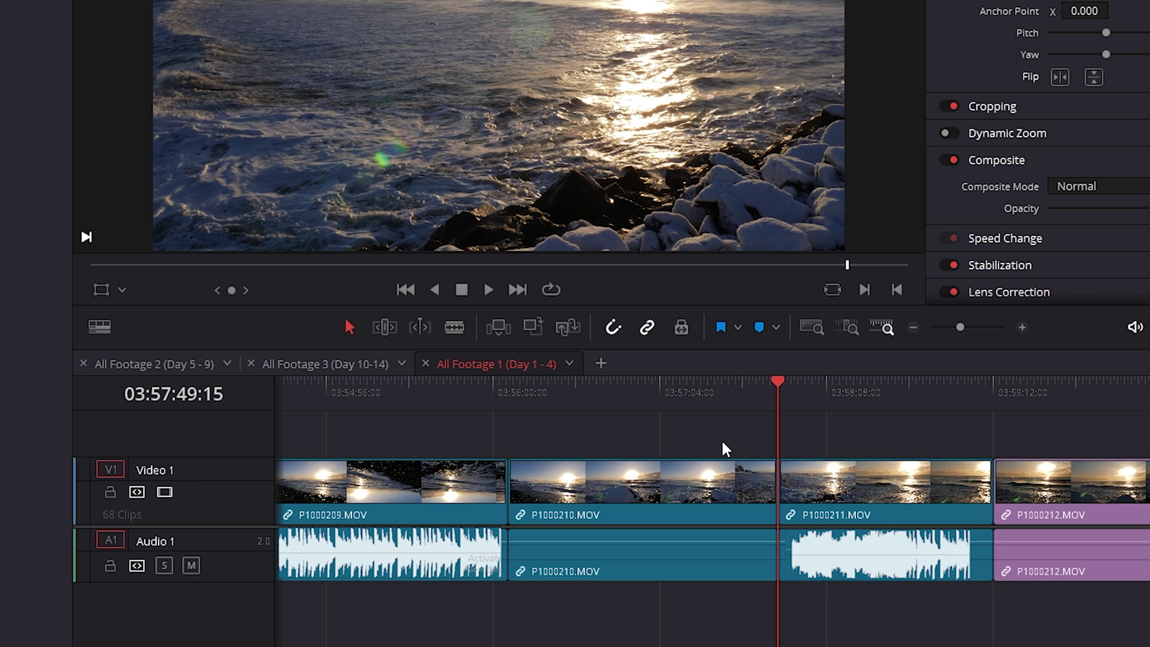
Examine the color-coded clips of the All Footage 1 timeline at wider and closer zoom levels around the playhead
key("ctrl+minus")
key("ctrl+minus")
key("ctrl+minus")
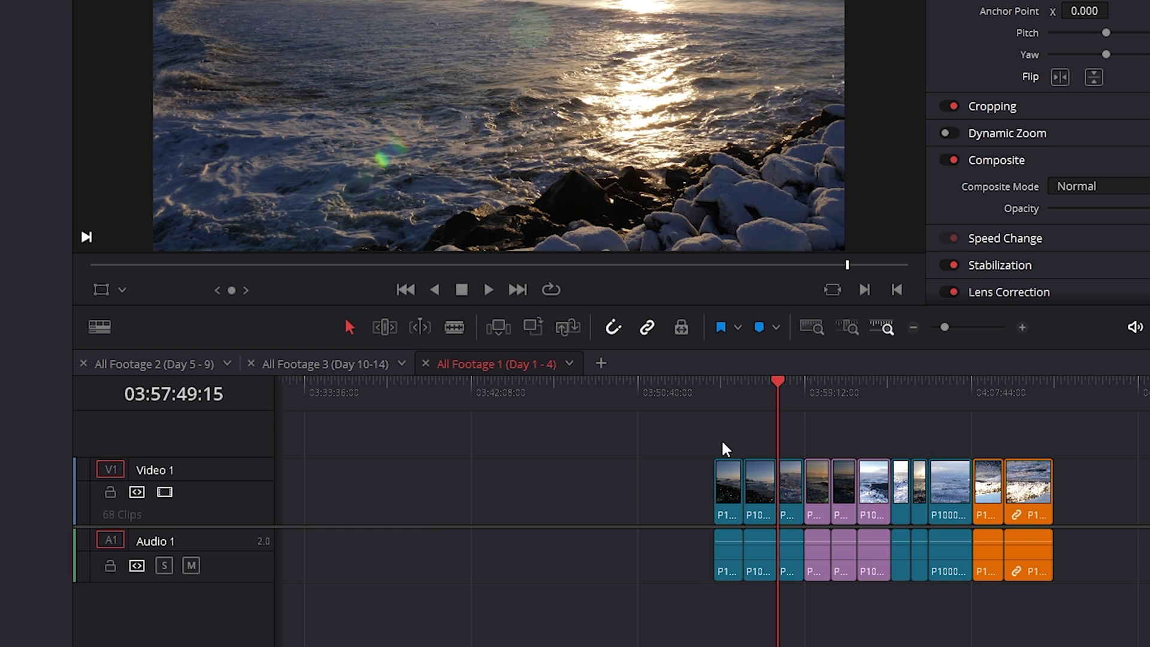
key("ctrl+minus")
key("ctrl+minus")
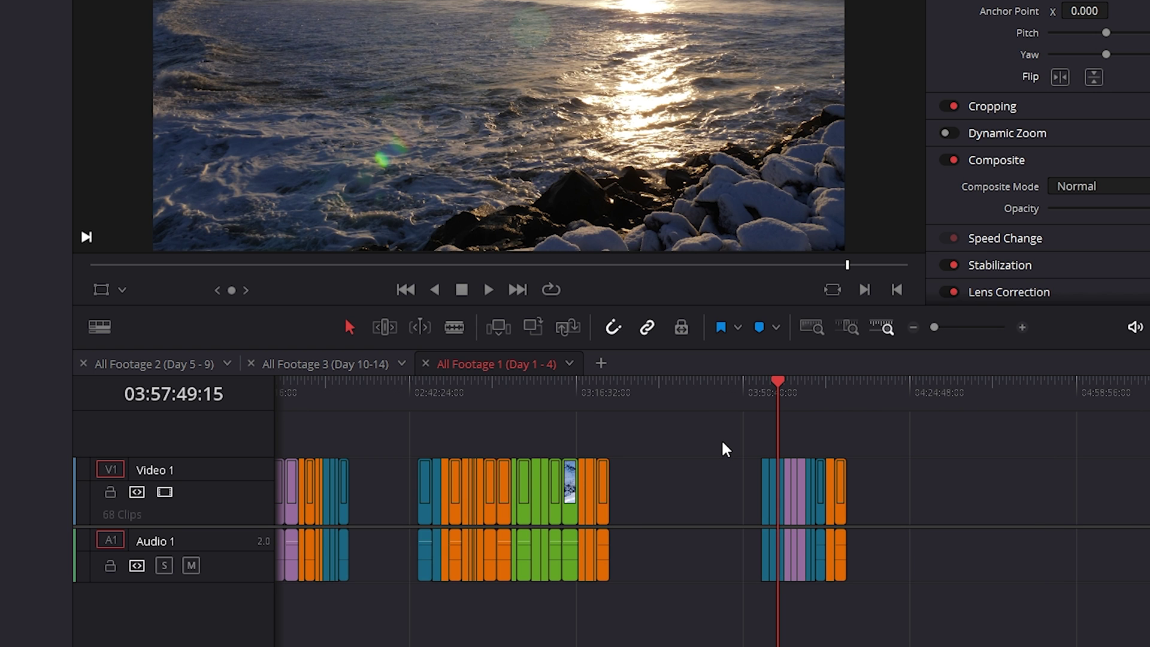
key("ctrl+equal")
key("ctrl+equal")
key("ctrl+equal")
key("ctrl+equal")
key("ctrl+equal")
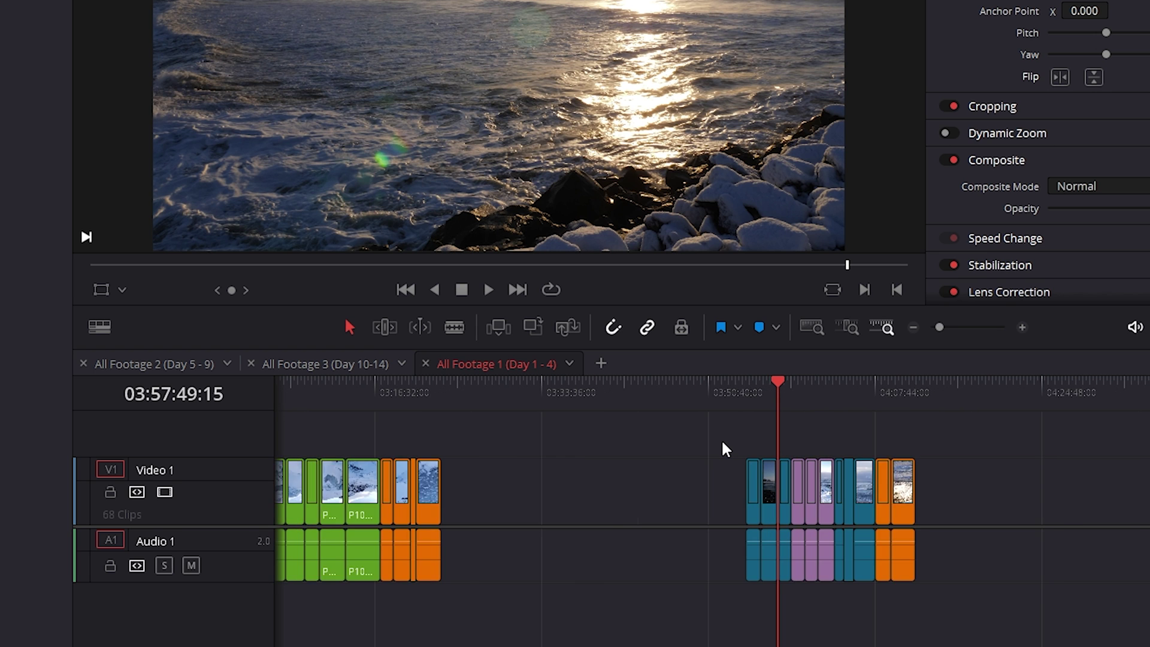
key("ctrl+equal")
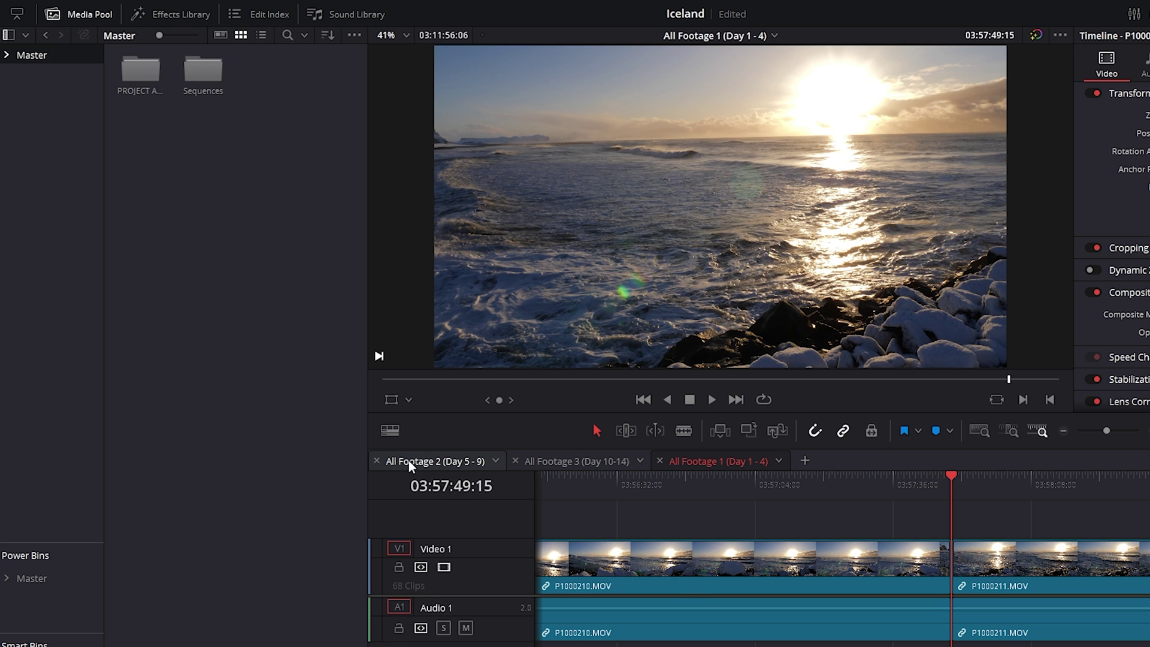
Move the All Footage 1 (Day 1 - 4) timeline ahead of the other open timelines and jump the playhead to its end
left_click_drag(710, 463, 428, 467)
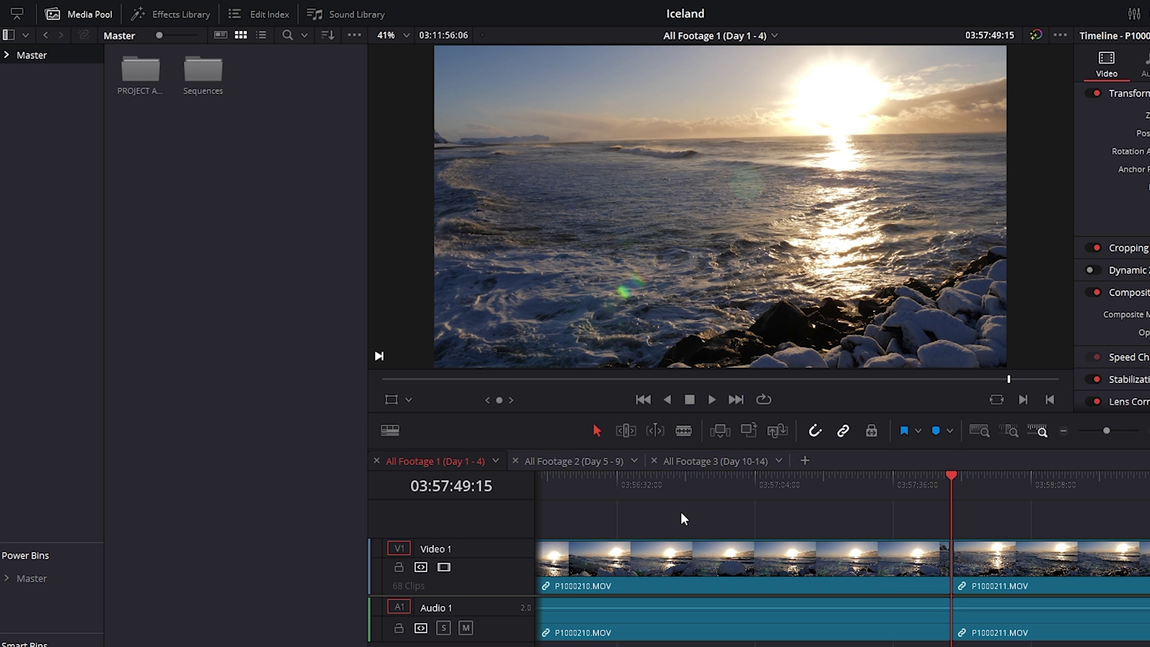
scroll(681, 512, "down", 15)
key("End")
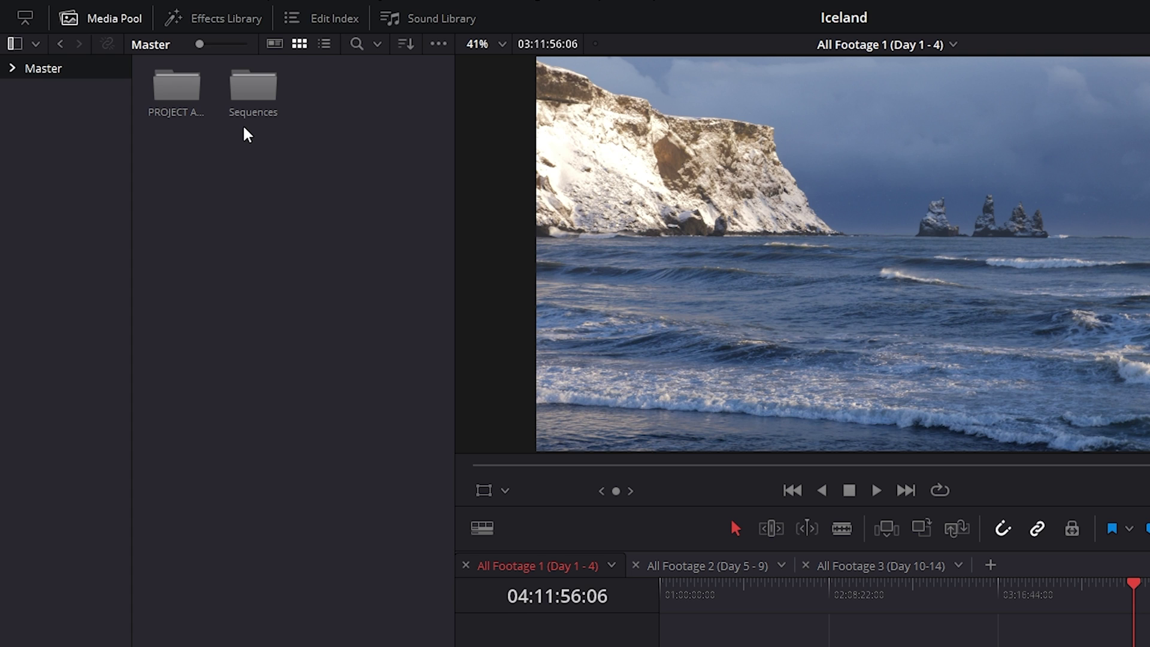
Look through the PROJECT ASSETS bin and the day bins inside its FOOTAGE bin, and collapse FOOTAGE again
double_click(182, 103)
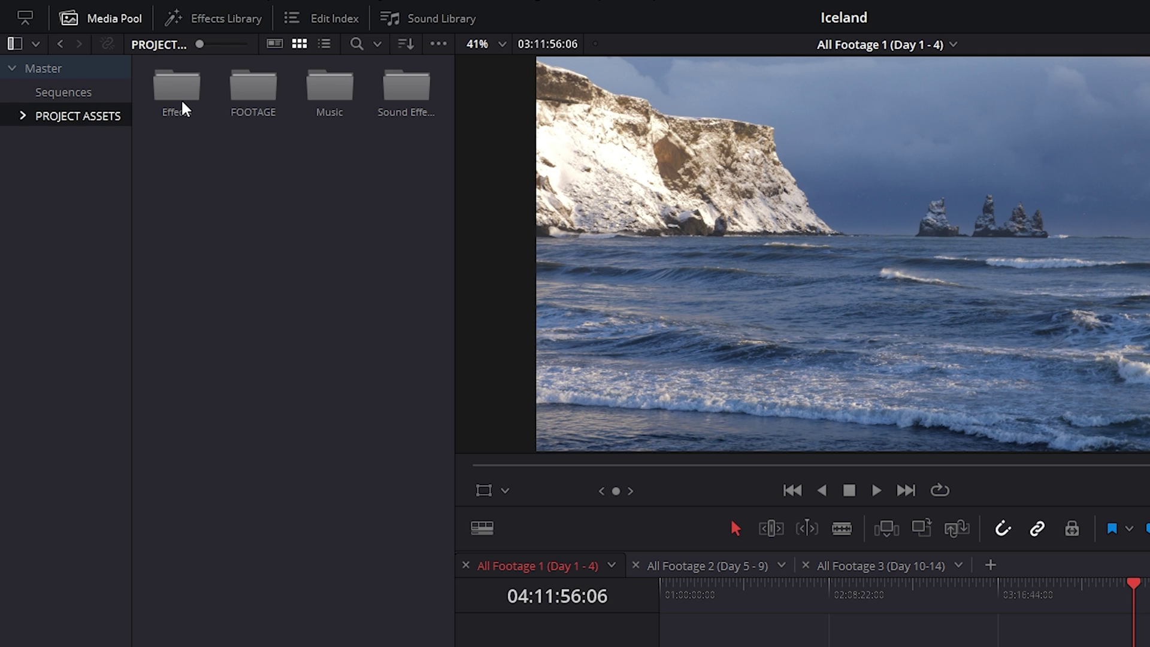
left_click(45, 69)
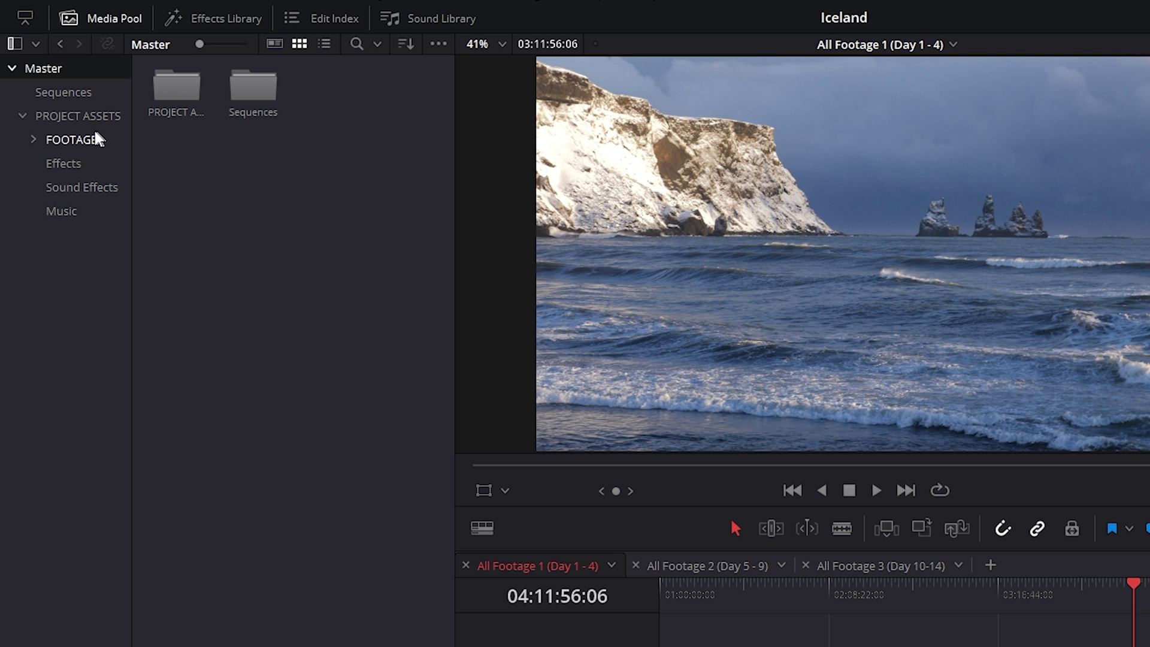
left_click(32, 143)
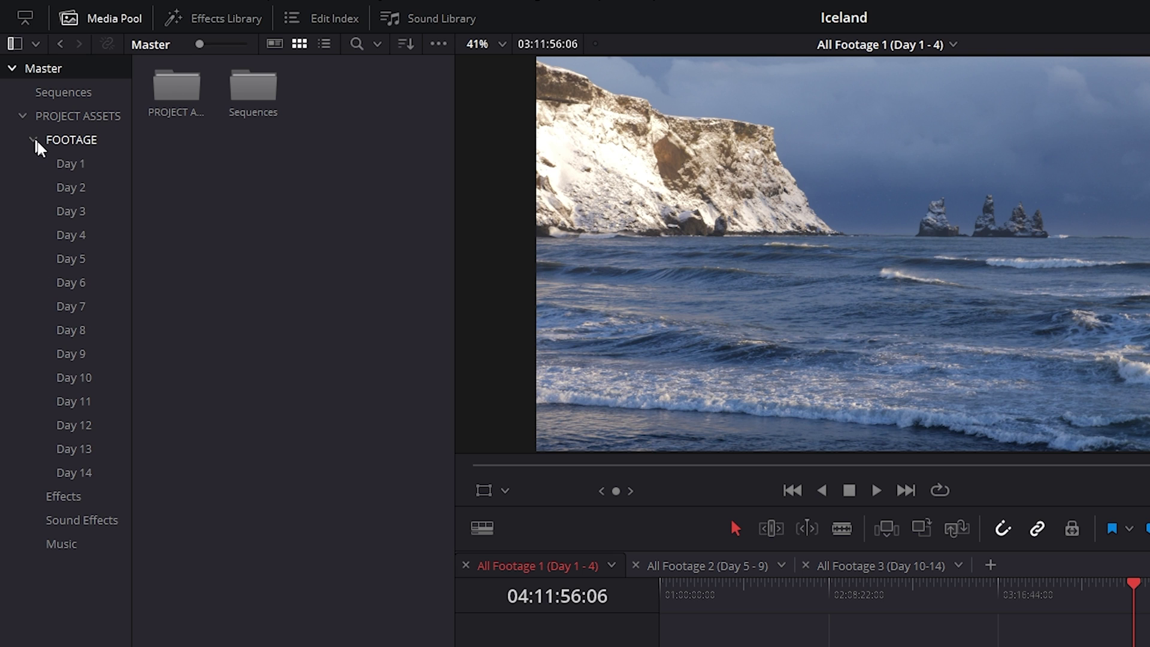
left_click(33, 143)
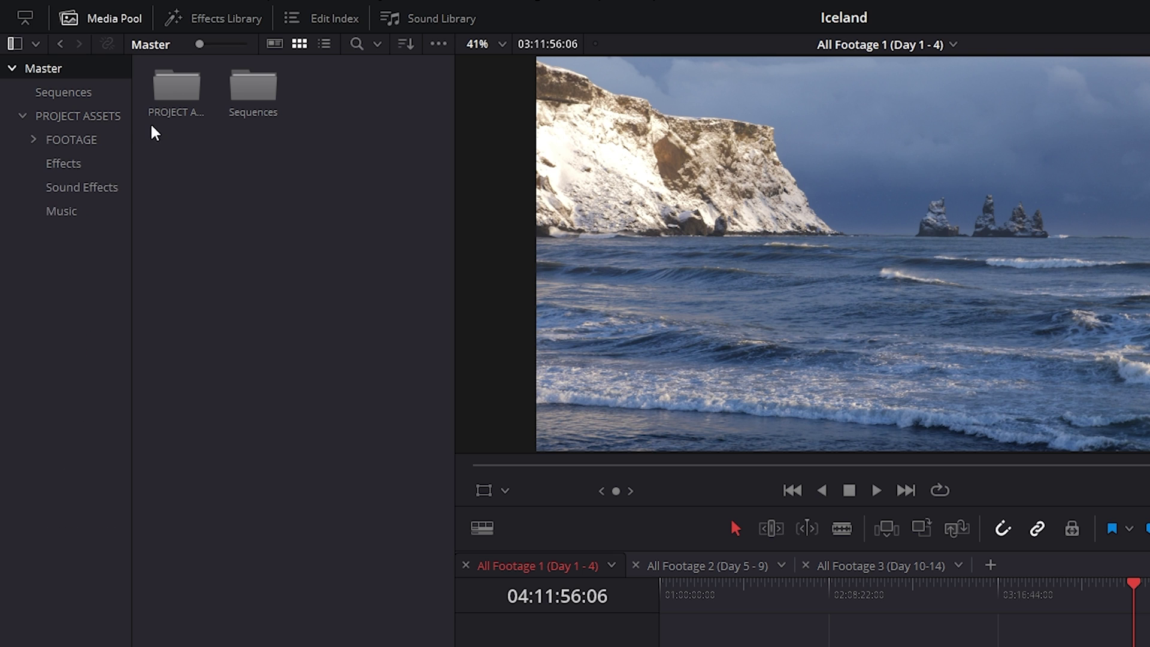
Show the media pool as a list and open the Day 1 bin in the FOOTAGE folder of PROJECT ASSETS
left_click(324, 43)
double_click(168, 89)
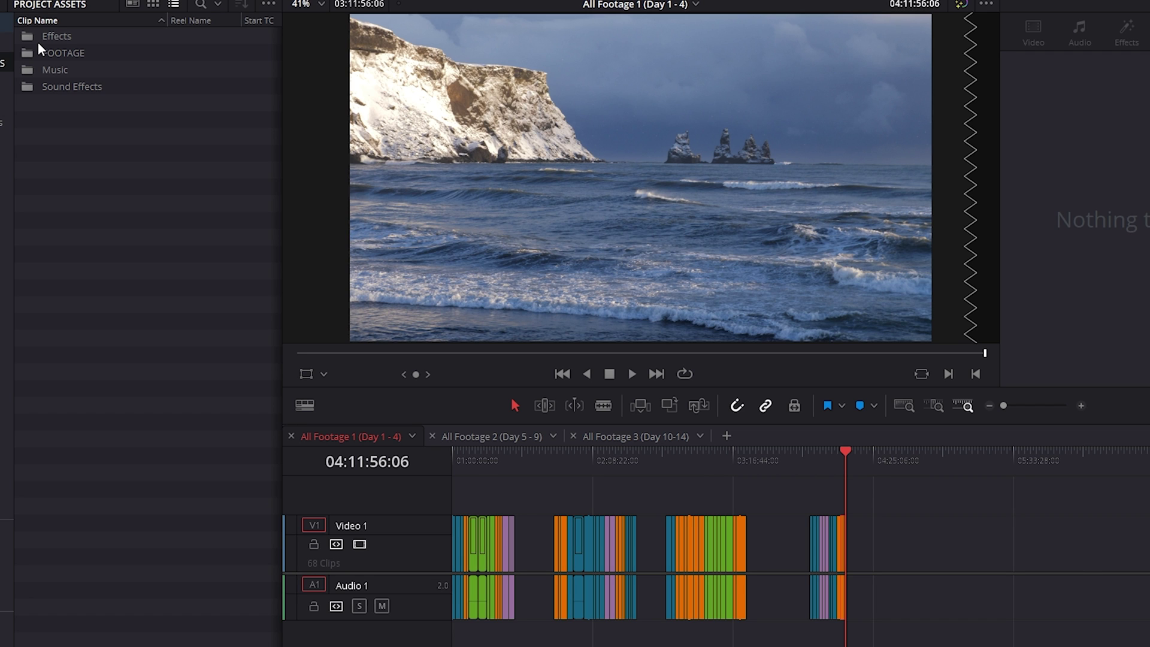
double_click(40, 50)
double_click(42, 37)
Place P1000166.MOV after the last clip of the All Footage 1 timeline and bring up its Clip Color options
left_click_drag(42, 36, 914, 534)
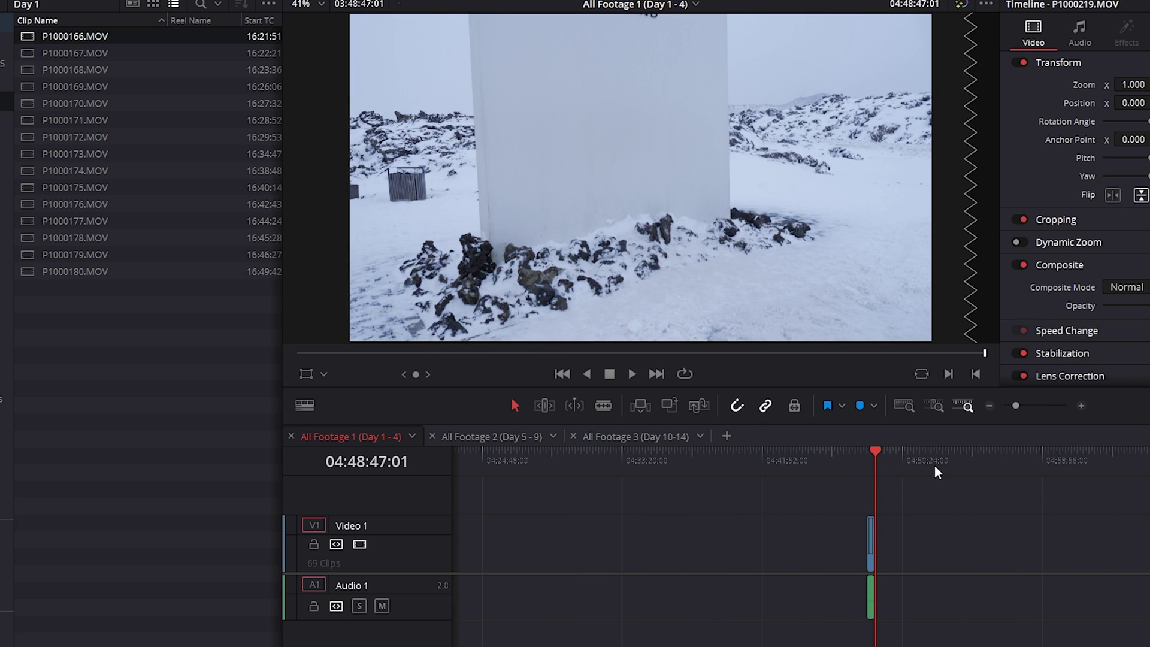
scroll(681, 547, "up", 5)
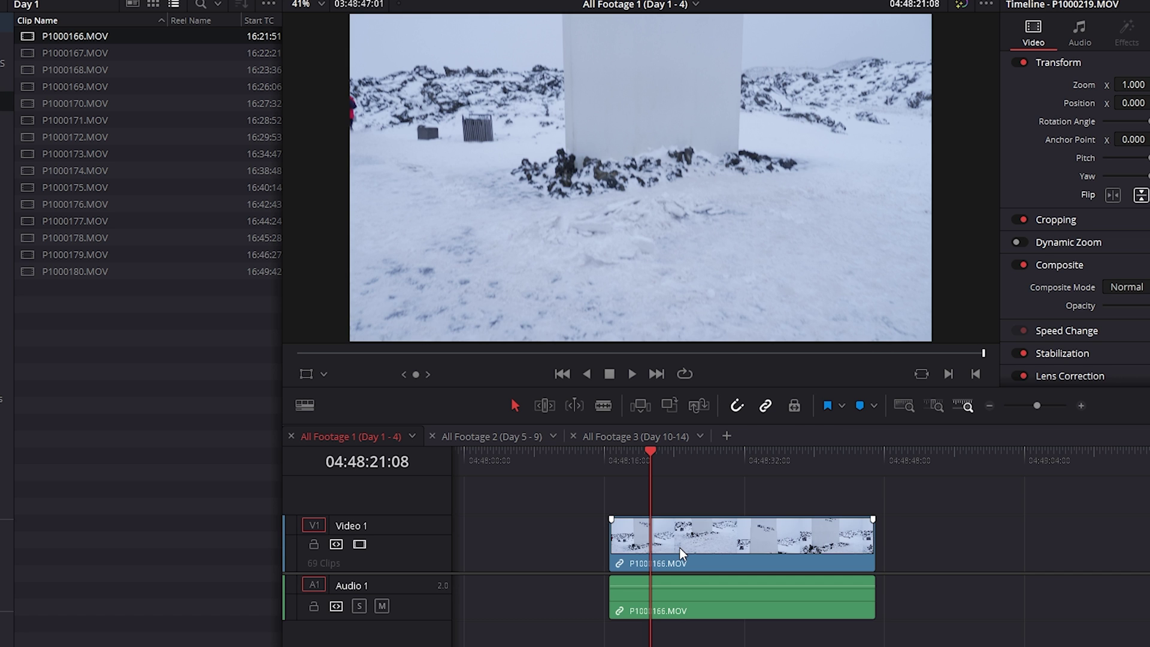
right_click(679, 548)
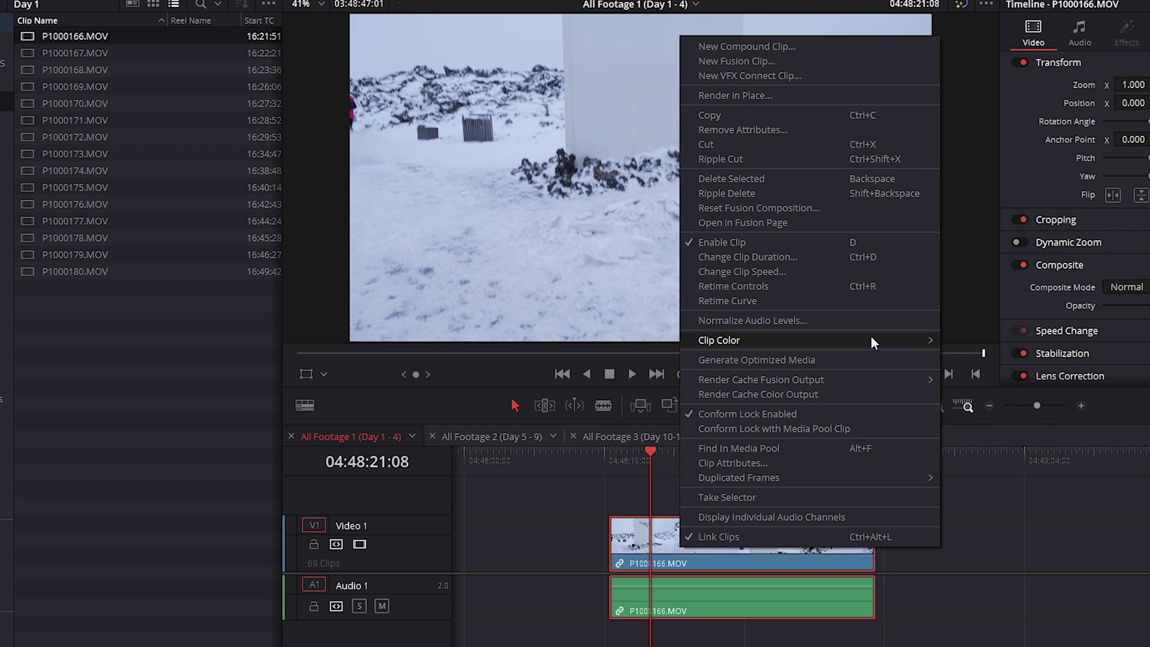
mouse_move(871, 337)
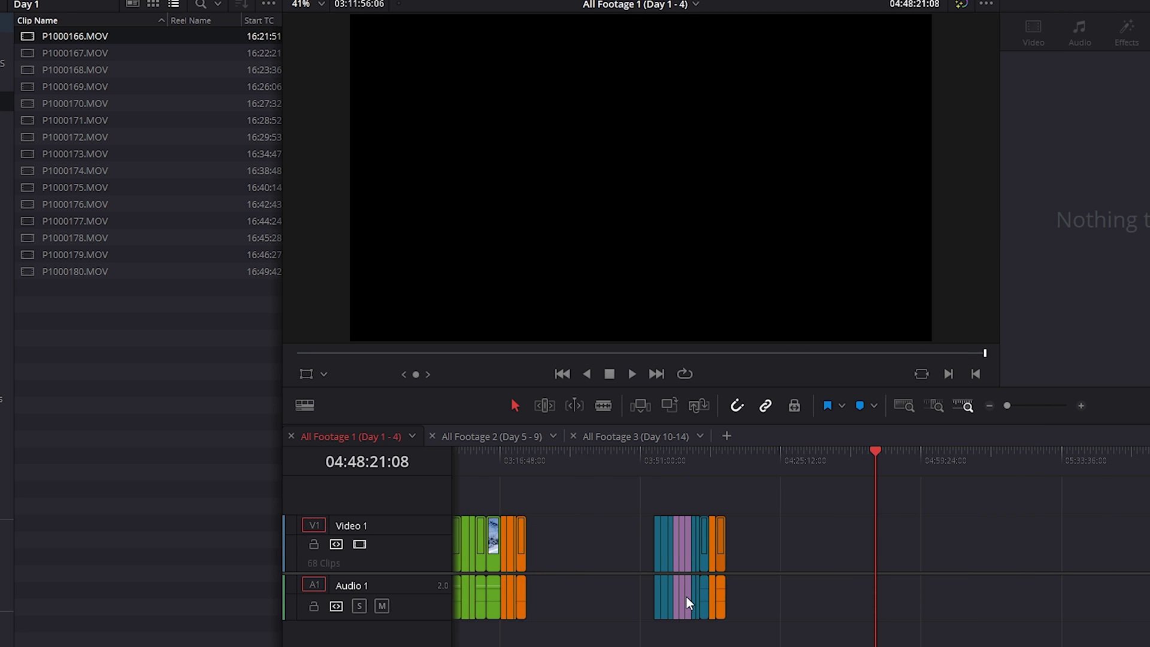
key("ctrl+minus")
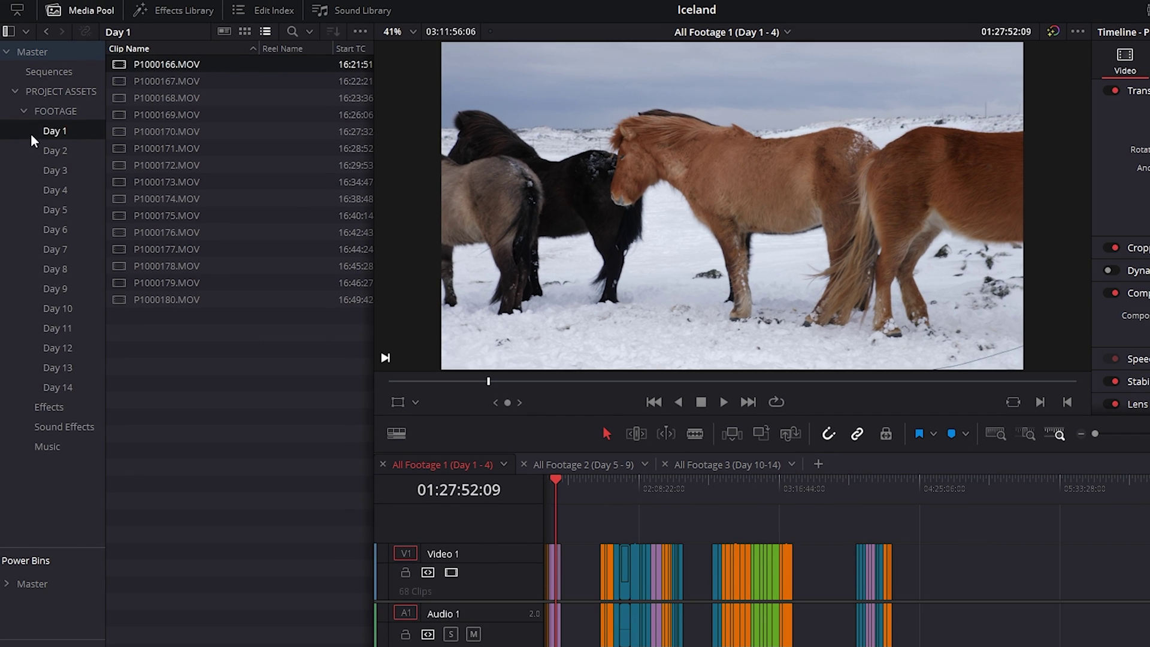
Collapse PROJECT ASSETS and open the Video 1 Iceland Reykjavik Vlog timeline from the Sequences bin
left_click(41, 91)
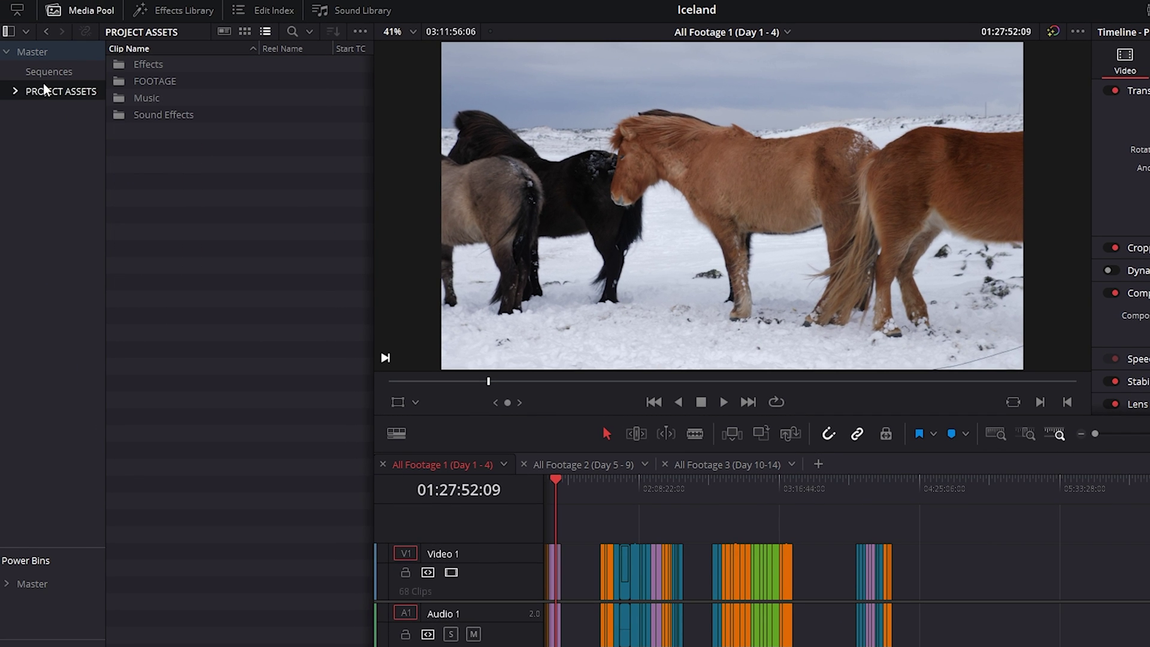
left_click(38, 71)
double_click(150, 115)
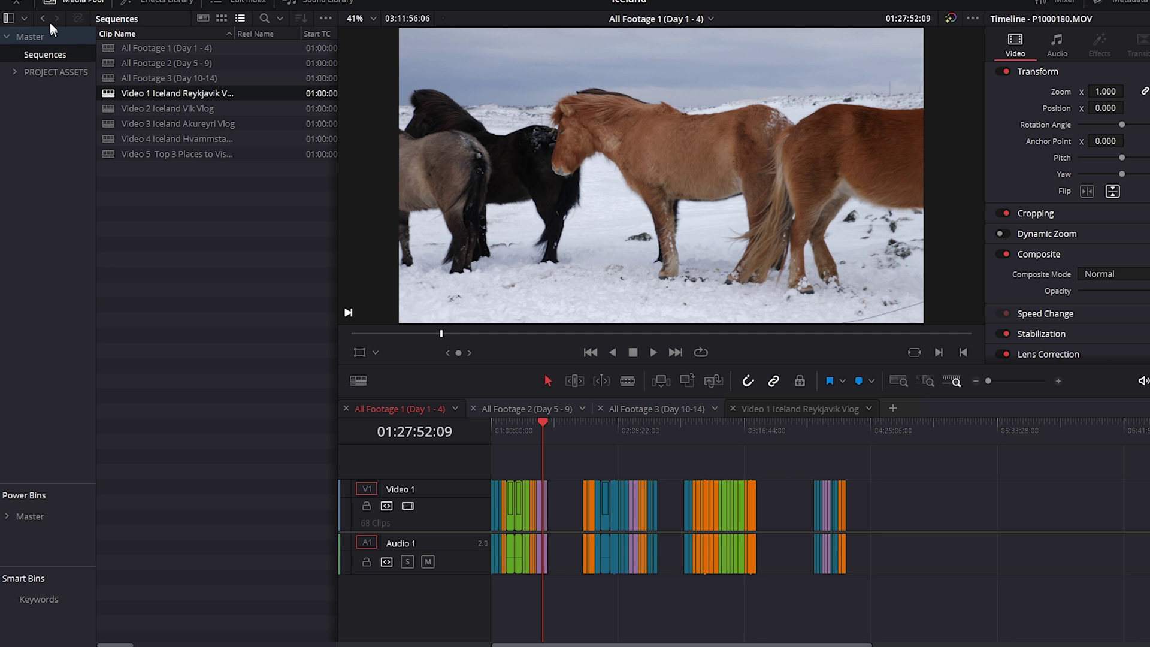
Flag all clips in the Day 1 footage bin, P1000166.MOV to P1000180.MOV, with the Blue flag
double_click(35, 72)
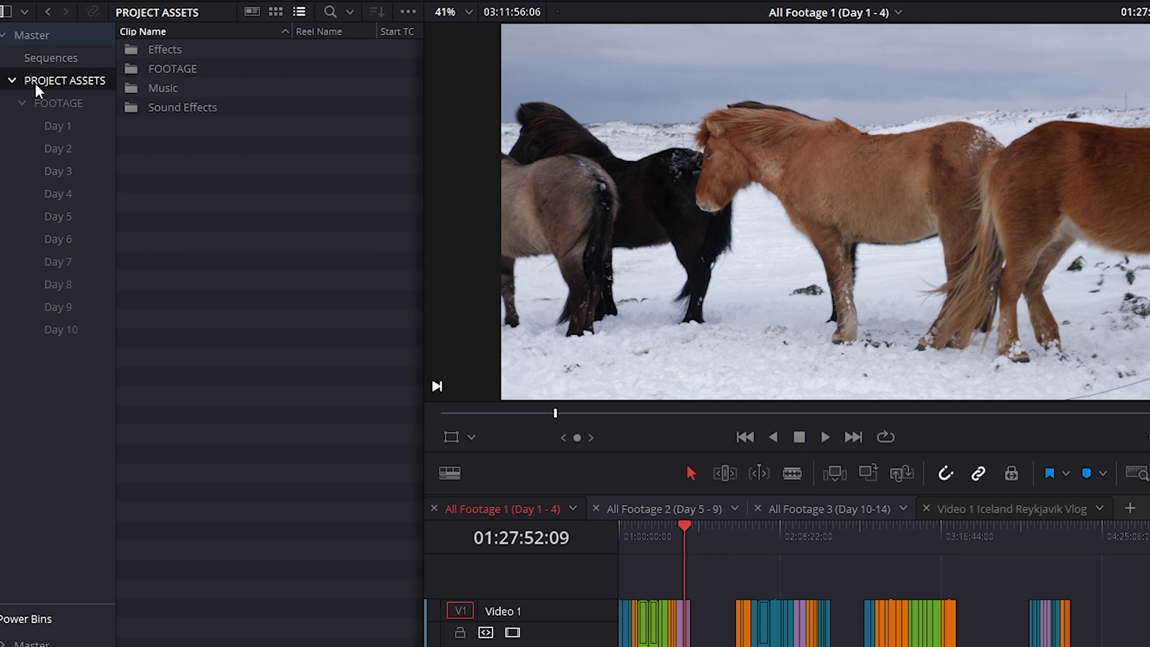
double_click(125, 63)
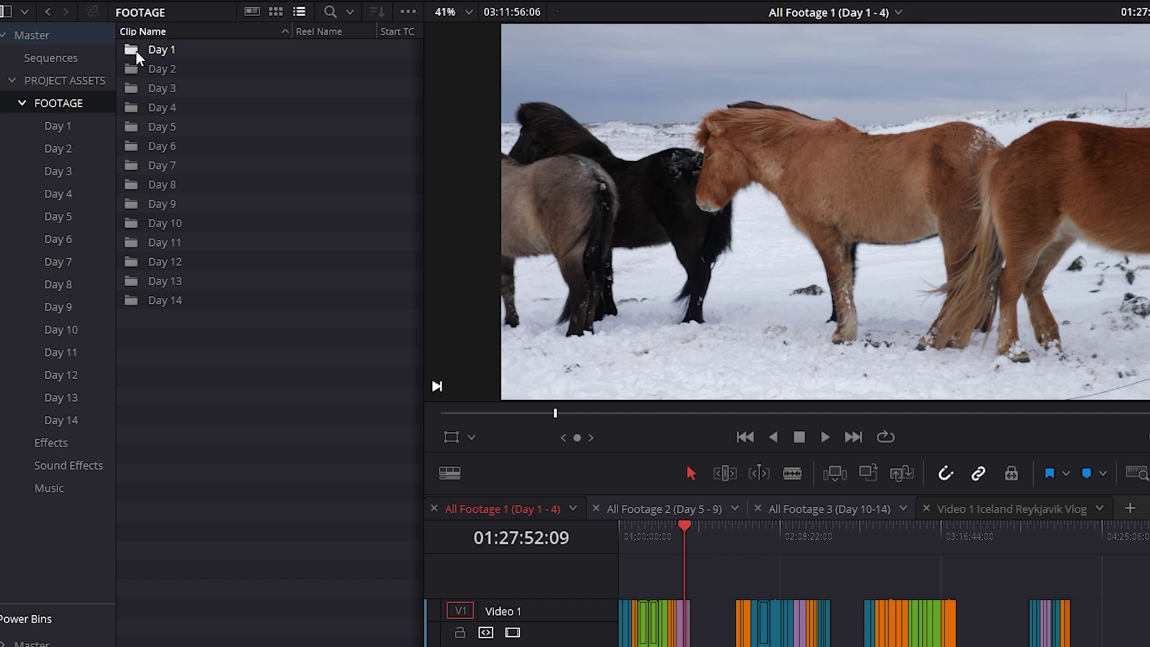
double_click(136, 51)
left_click_drag(197, 380, 151, 53)
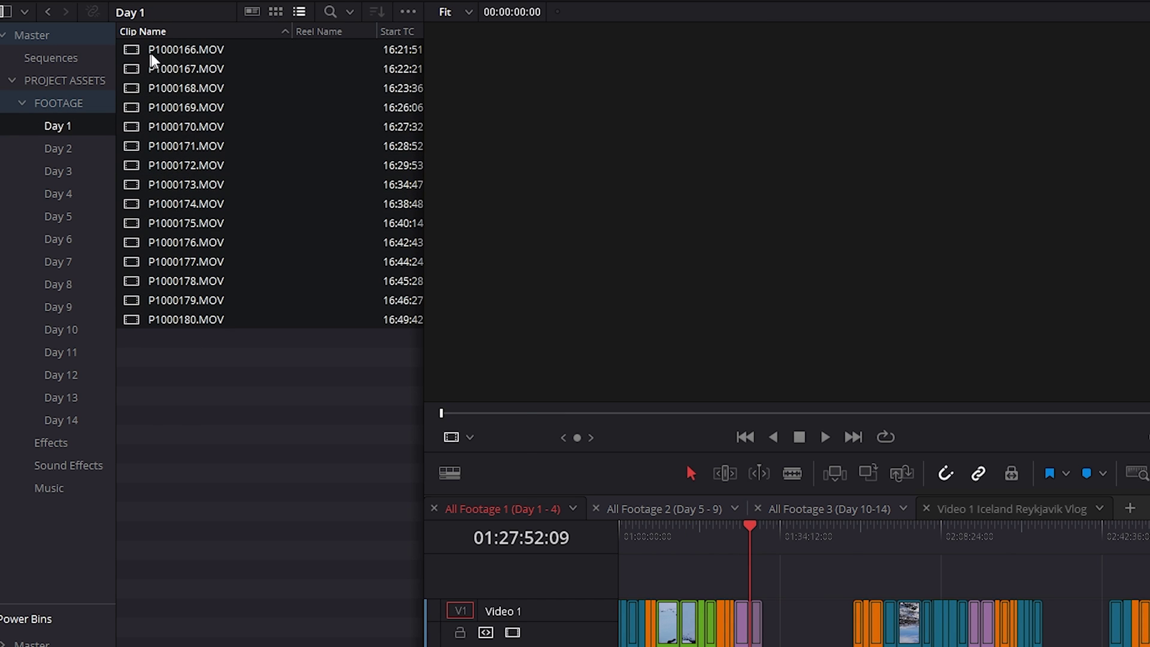
right_click(159, 54)
mouse_move(230, 281)
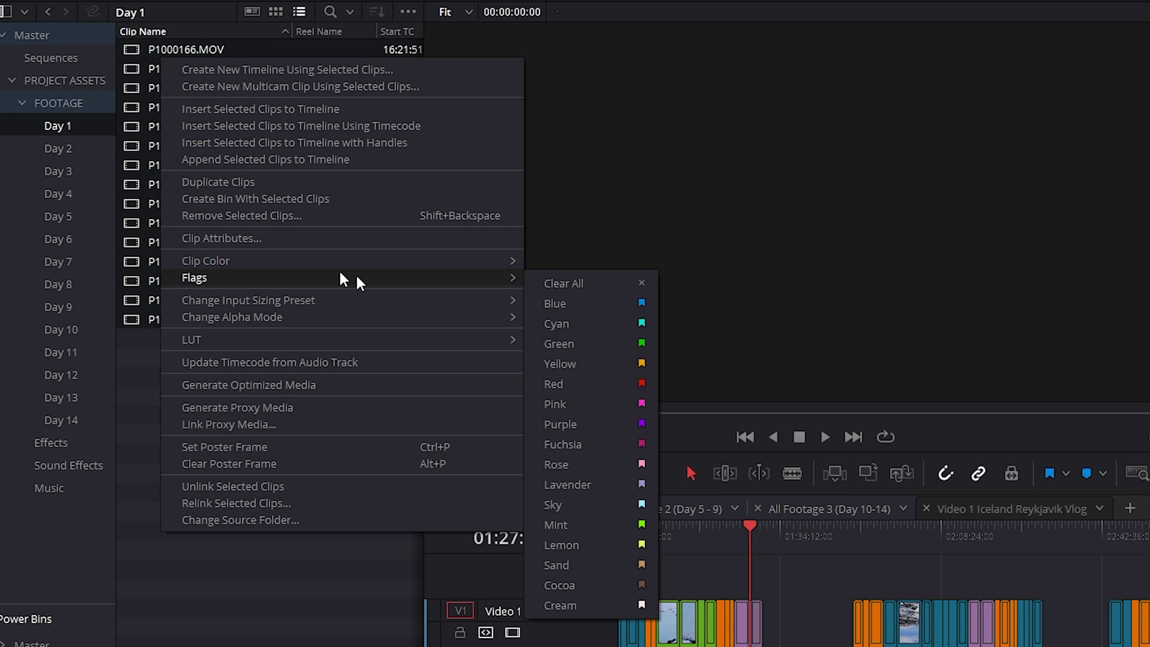
left_click(565, 303)
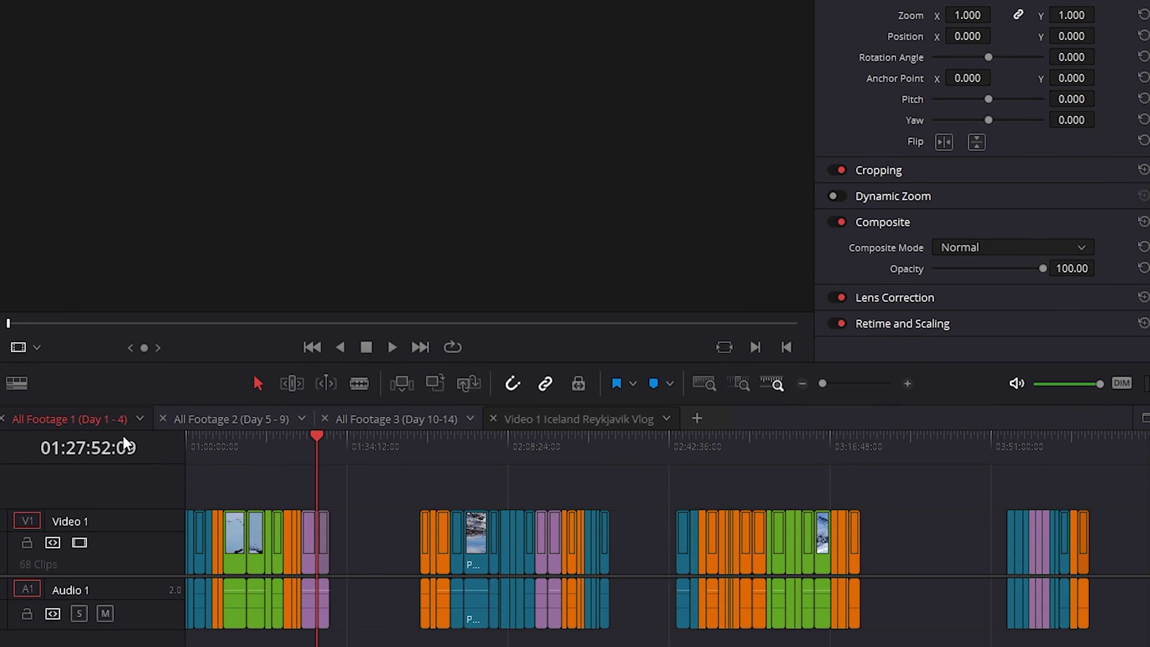
Add the note "Day 1 Vik" to the blue flag on clip P1000180.MOV in the All Footage 1 timeline
scroll(259, 478, "up", 5)
left_click_drag(720, 467, 724, 474)
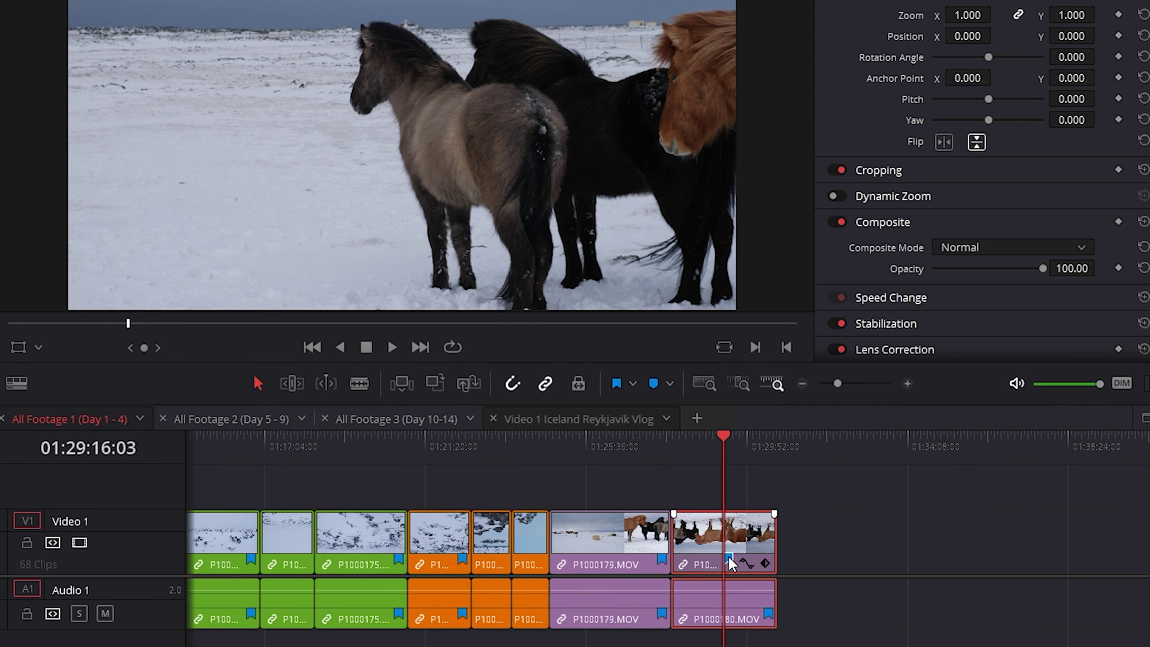
double_click(729, 561)
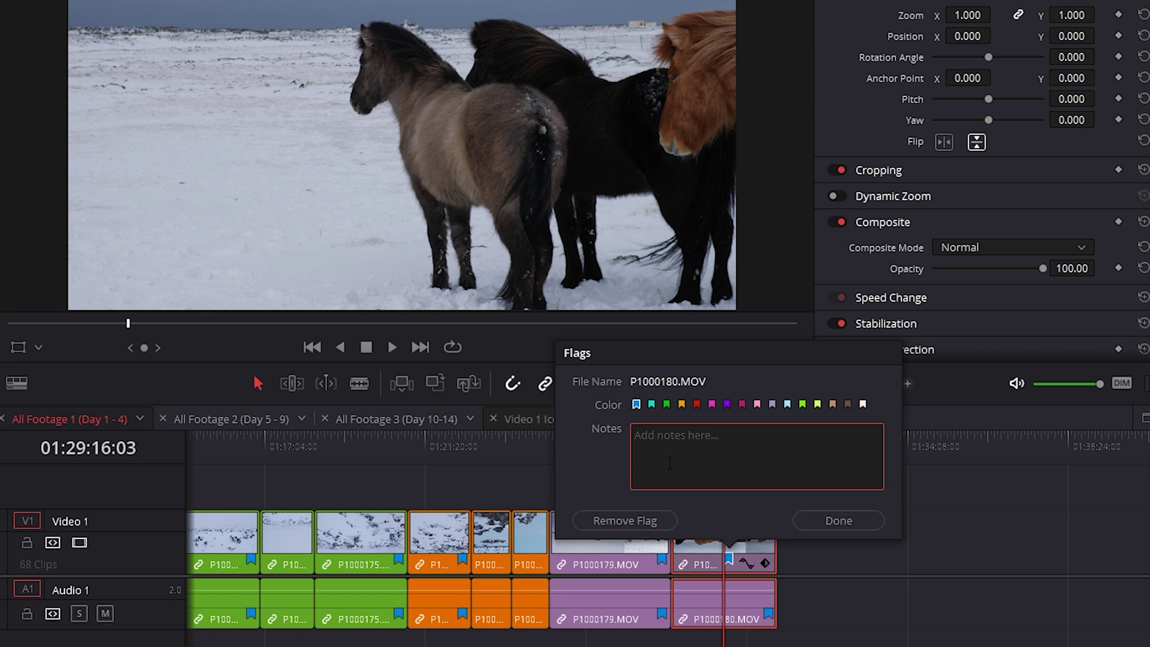
left_click(670, 463)
type("Day 1 Vik")
left_click(838, 521)
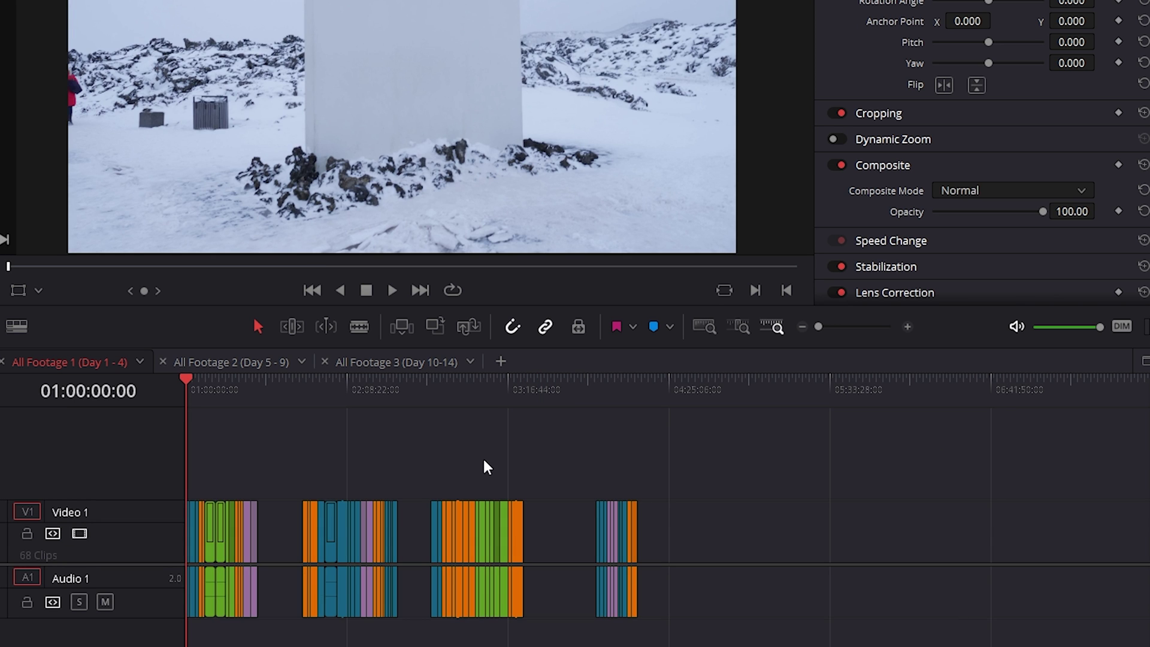
Examine the clip flags in the All Footage 1 timeline and in the Video 1 Iceland Reykjavik Vlog timeline
key("shift+z")
scroll(856, 557, "right", 10)
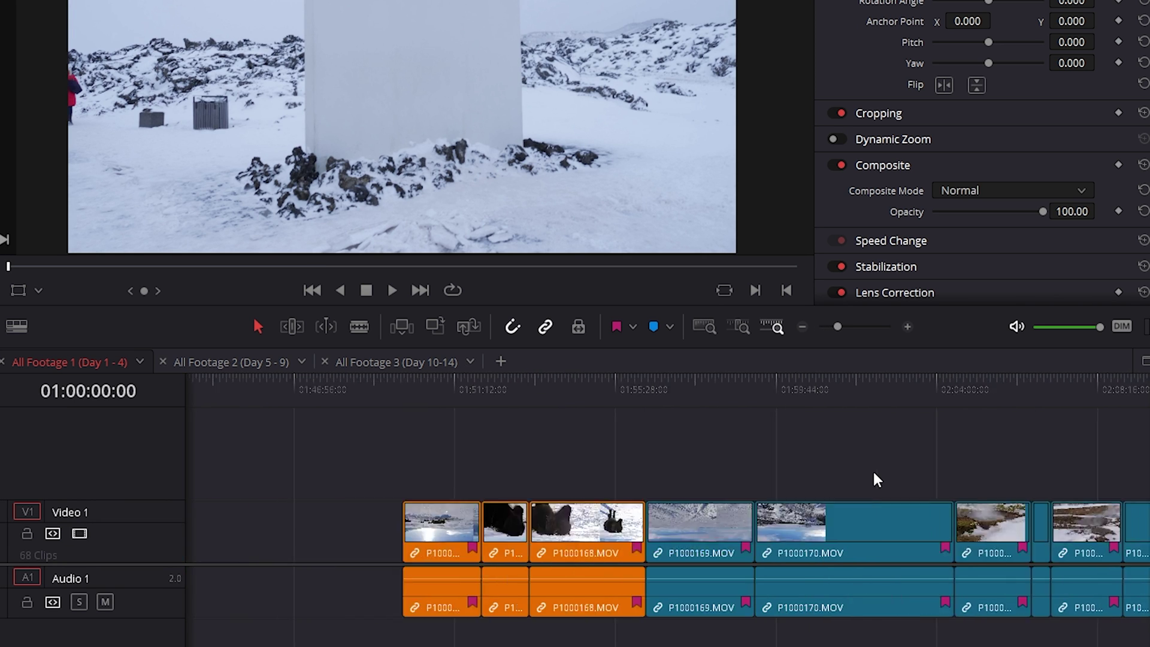
scroll(874, 473, "right", 6)
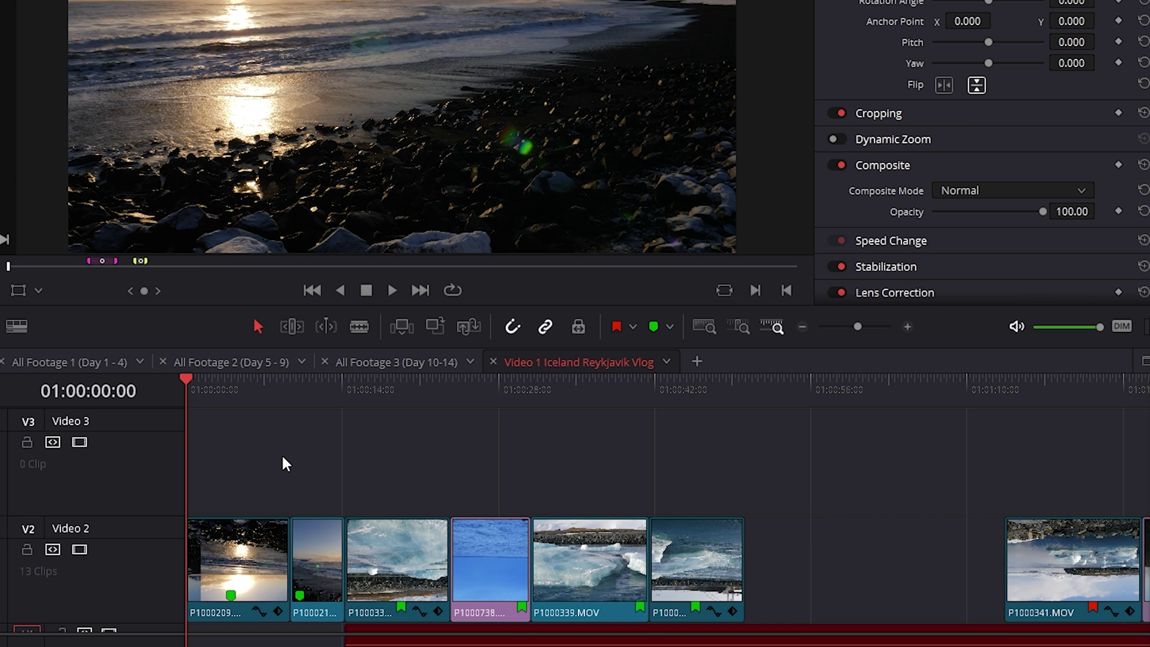
scroll(283, 464, "right", 6)
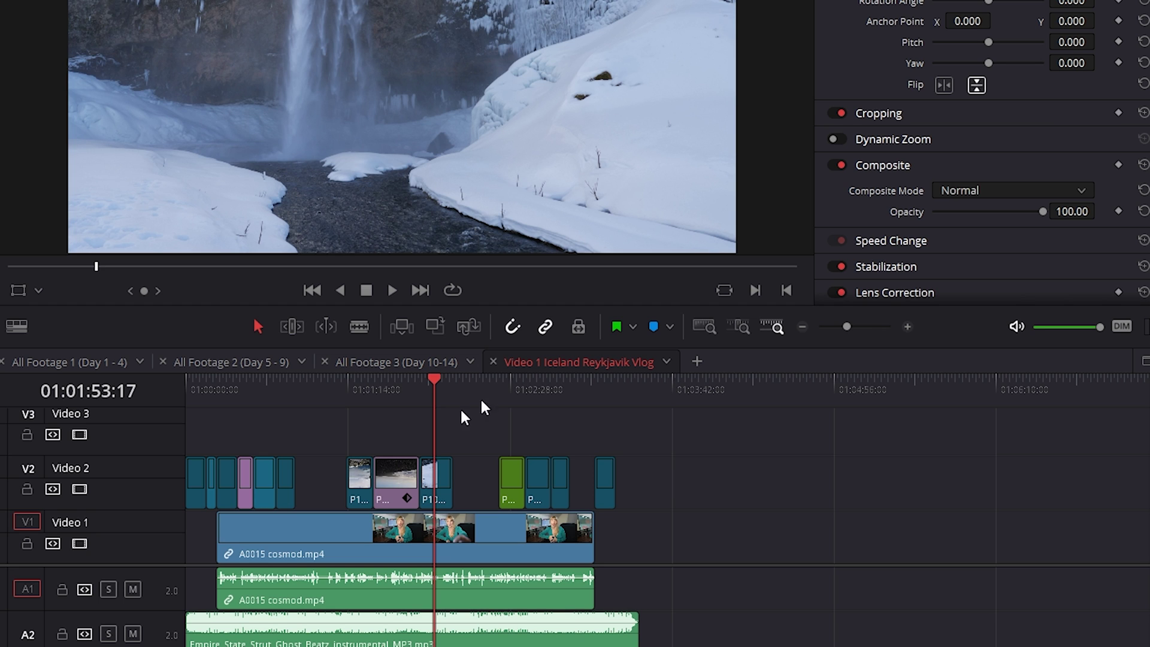
Add a timeline marker at 01:01:53:17 named TEXT ON SCREEN with the note "Name of waterfall and visitor info"
left_click(656, 327)
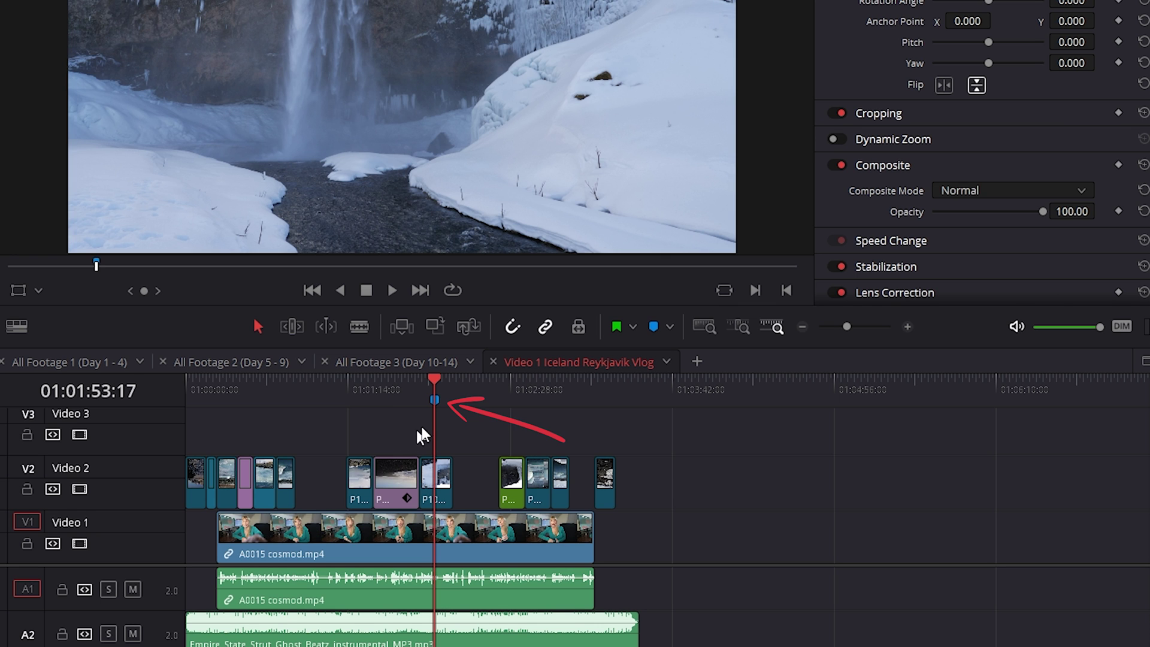
double_click(436, 399)
type("TEXT ON SCREEN")
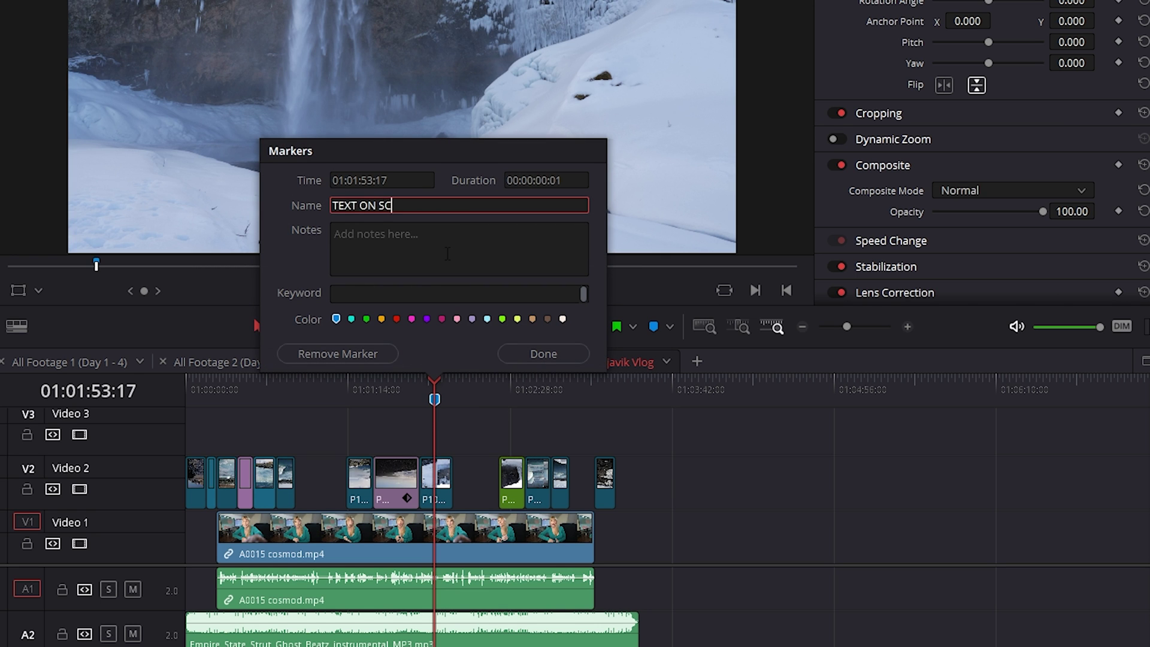
left_click(413, 261)
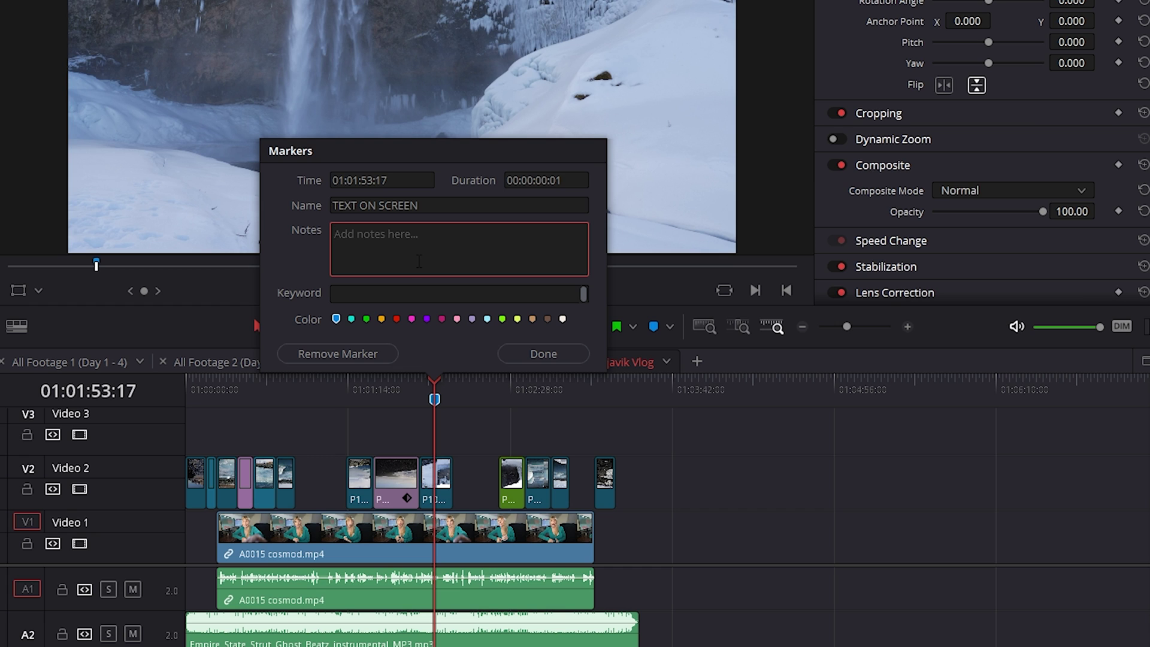
type("Name of waterfall and visitor info")
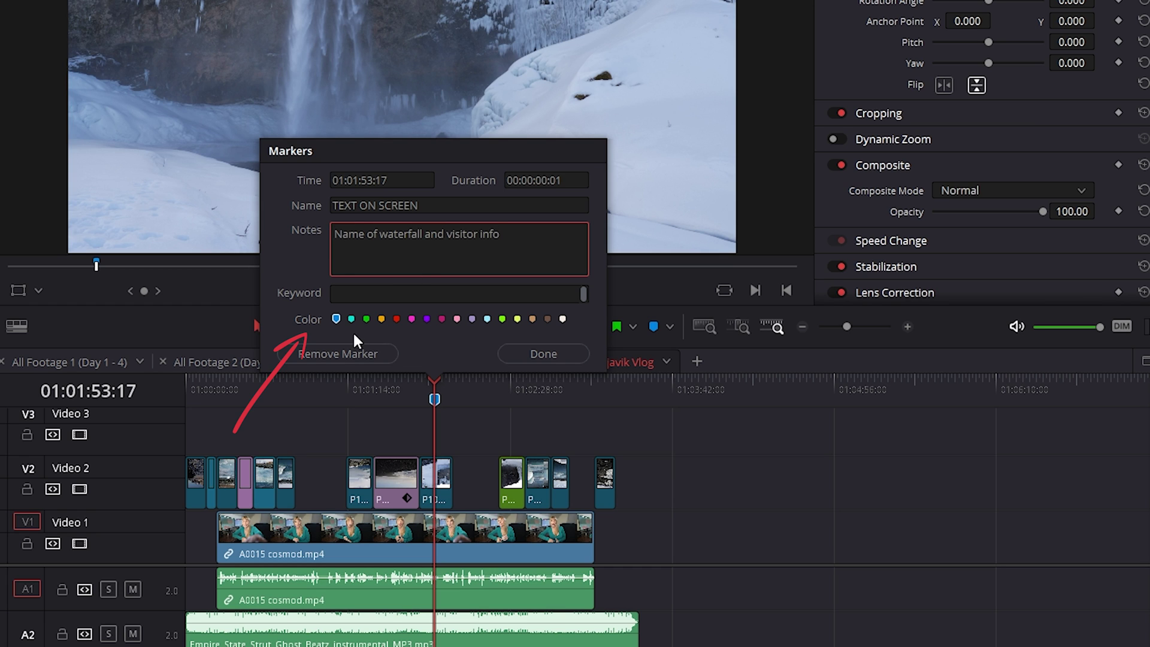
Color the waterfall marker pink with a duration of 00:00:10:01, and stretch it to span 00:00:29:13 from 01:01:46:20
left_click(412, 319)
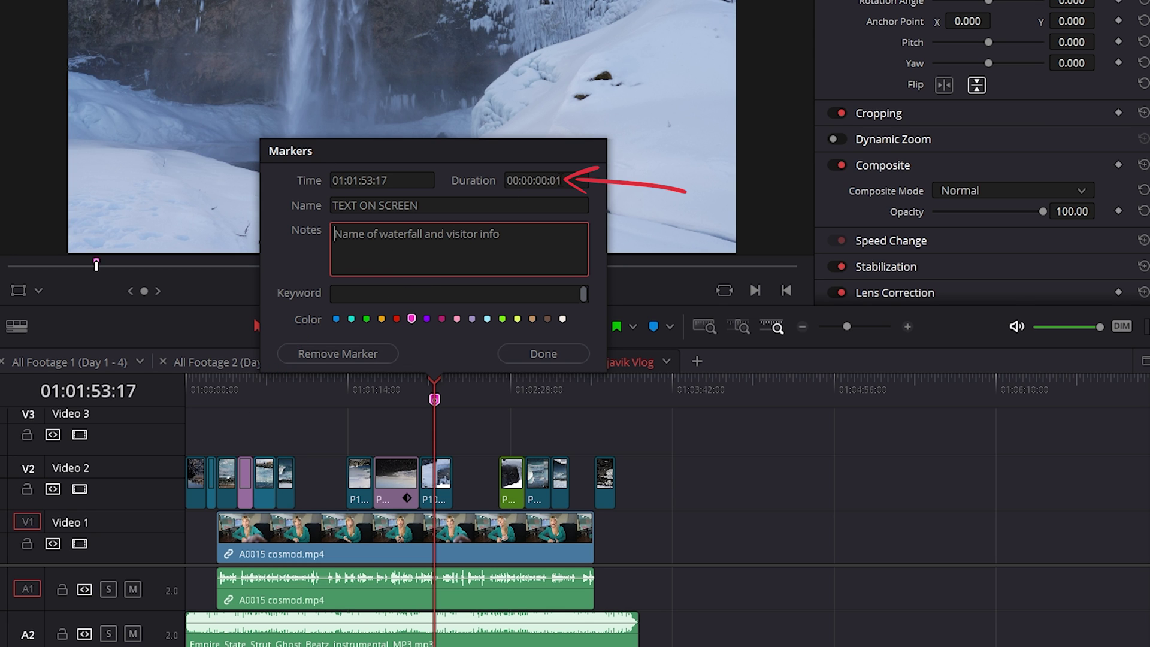
left_click(560, 180)
type("1")
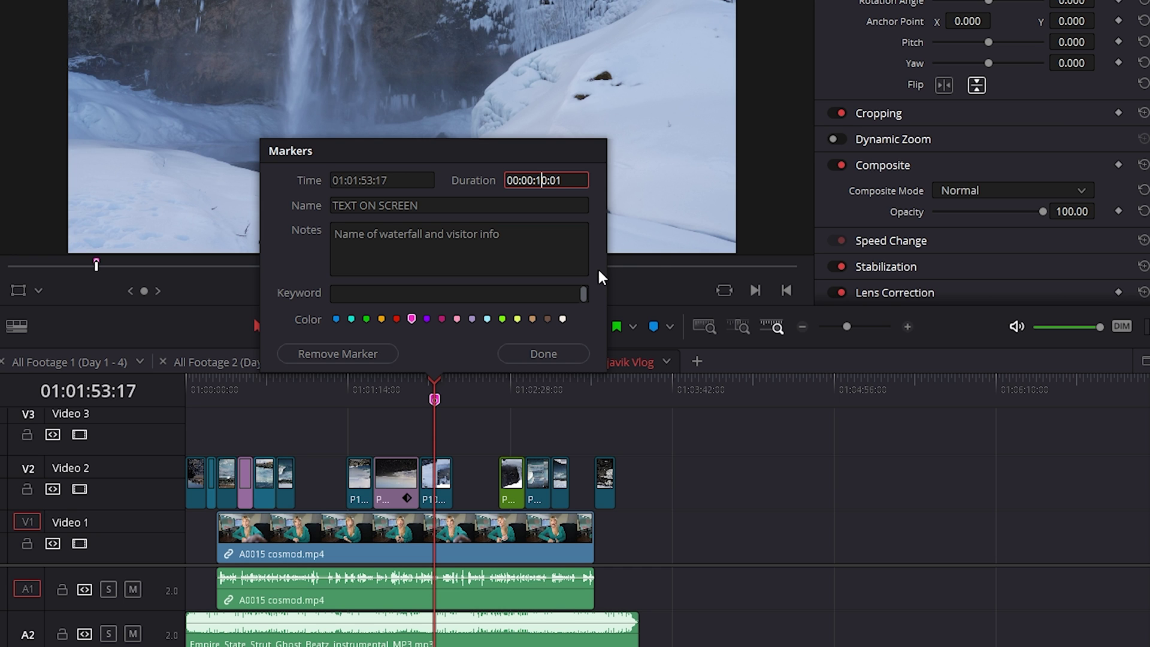
left_click(535, 358)
mouse_move(446, 402)
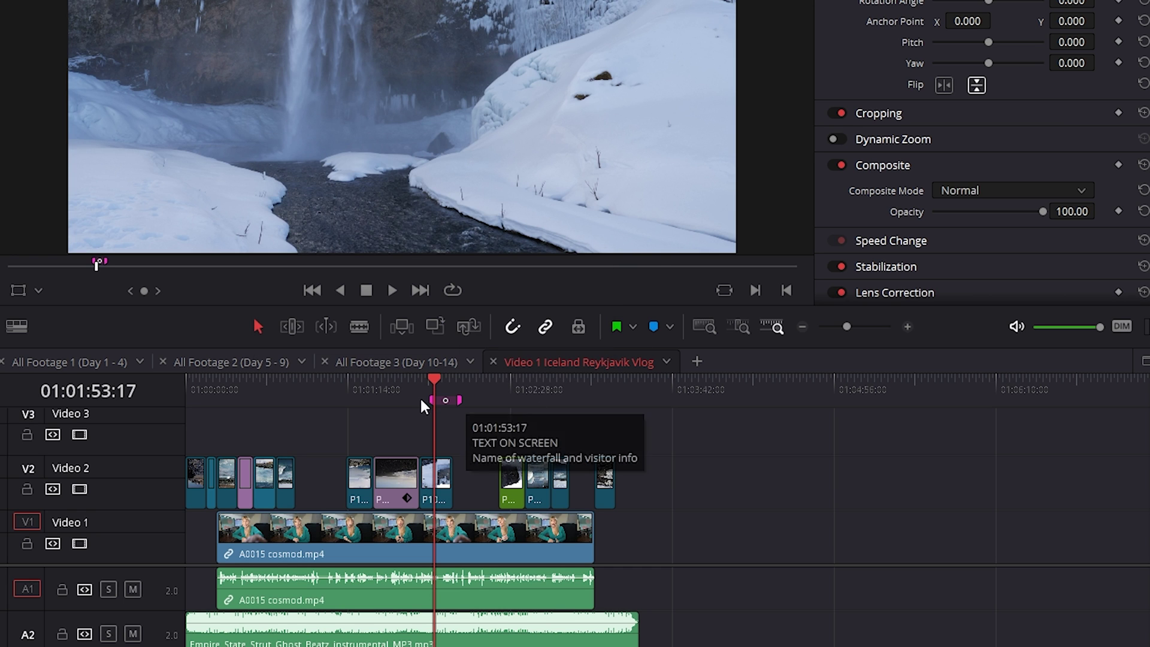
mouse_move(458, 400)
left_mouse_down()
mouse_move(621, 403)
mouse_move(448, 394)
left_mouse_up()
Add a lemon-yellow marker at 01:02:46:19 named Graphic on Screen, noted "Logo of tour company top right corner", with a duration of 00:00:08:12
left_click_drag(527, 390, 546, 398)
key("m")
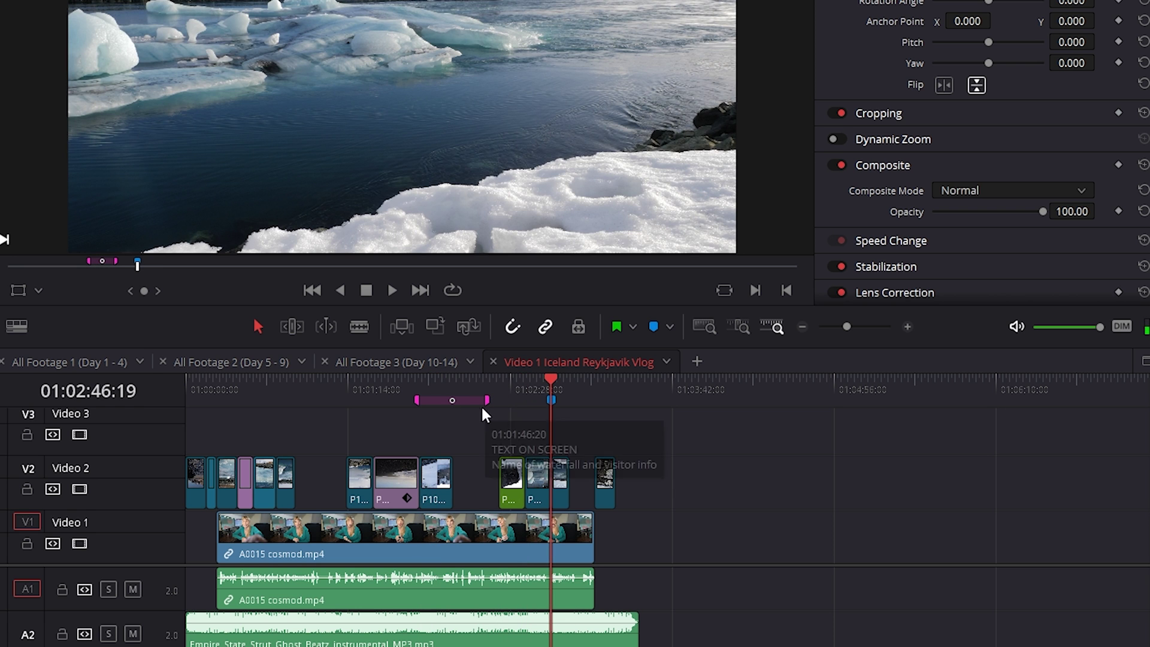
double_click(551, 400)
type("Graphic on Screen")
left_click(498, 268)
type("Logo of tour company top right")
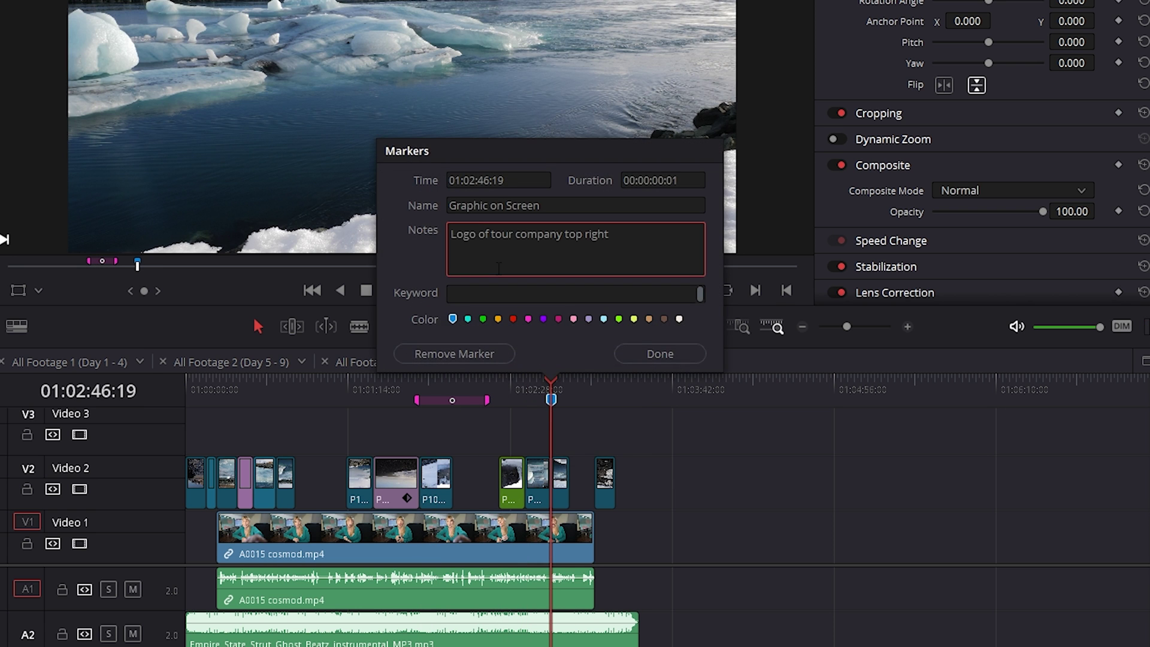
type(" corner")
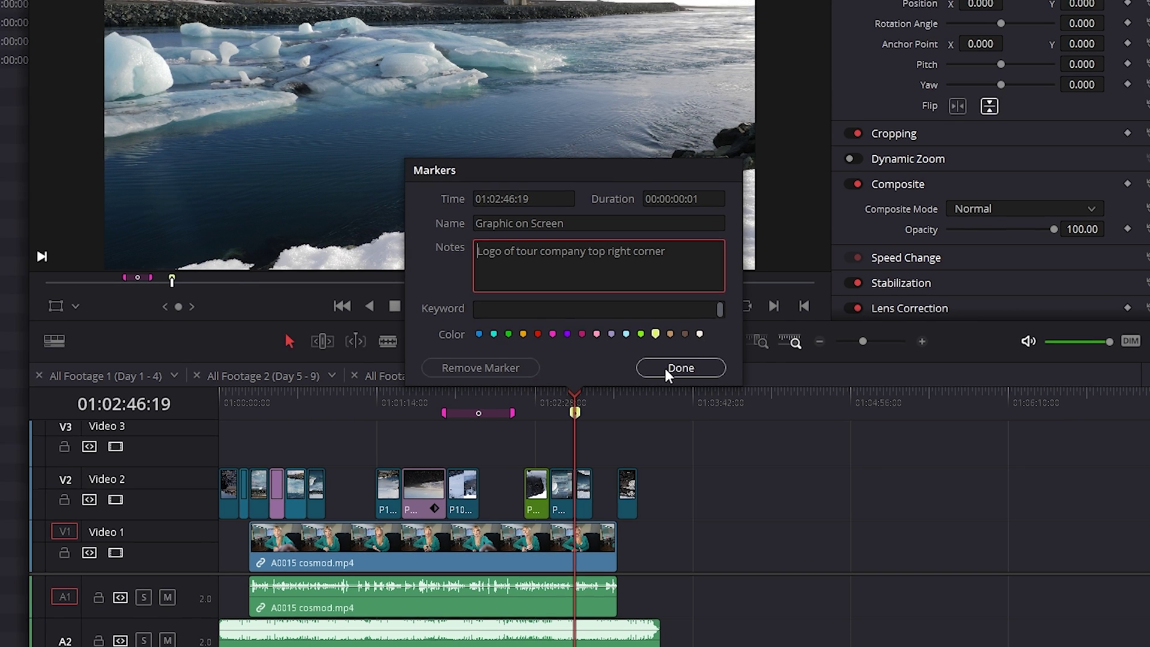
left_click(660, 354)
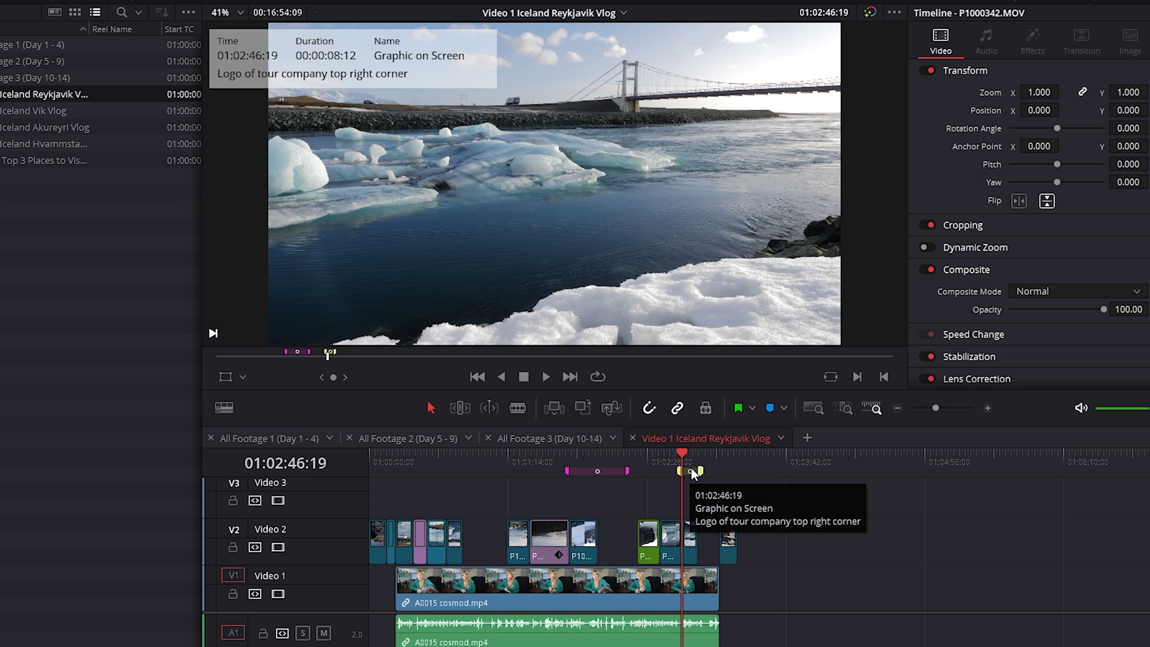
Jump back to the TEXT ON SCREEN marker and forward to the Graphic on Screen marker to read their notes
key("shift+Up")
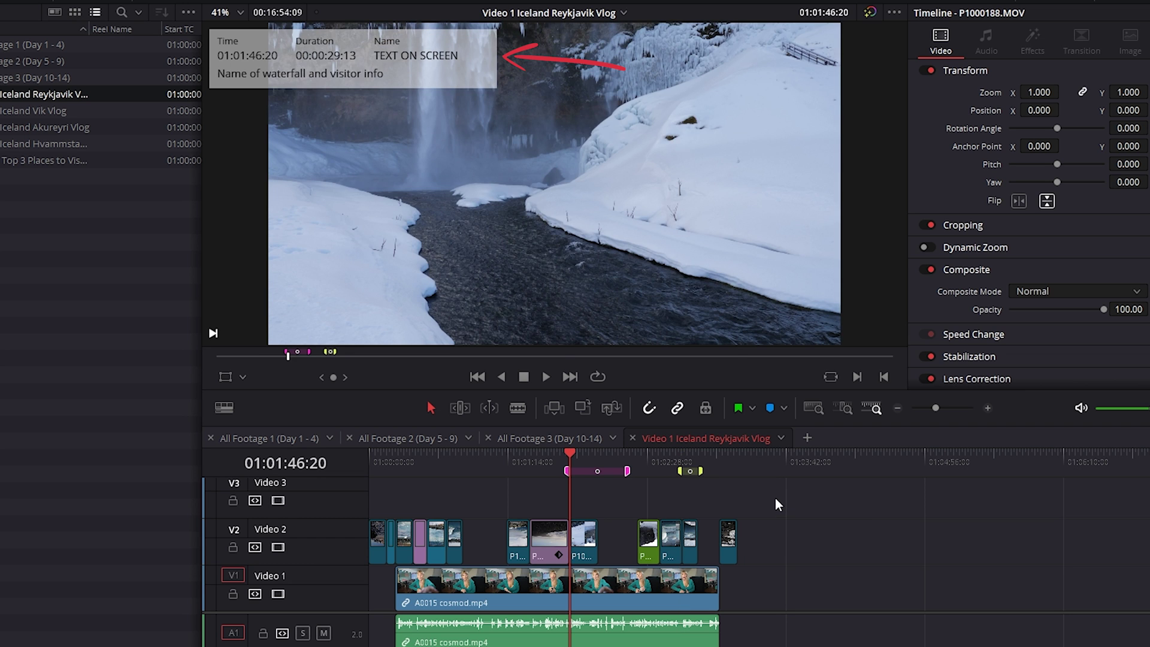
key("shift+Down")
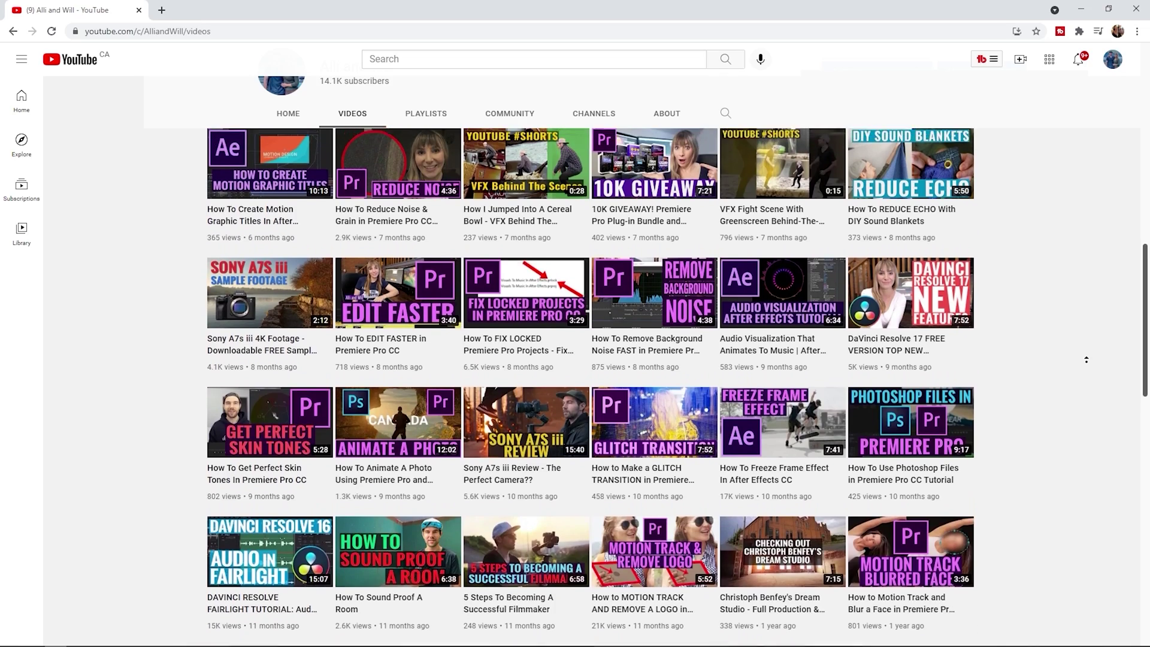
scroll(1086, 360, "up", 5)
scroll(1086, 359, "up", 3)
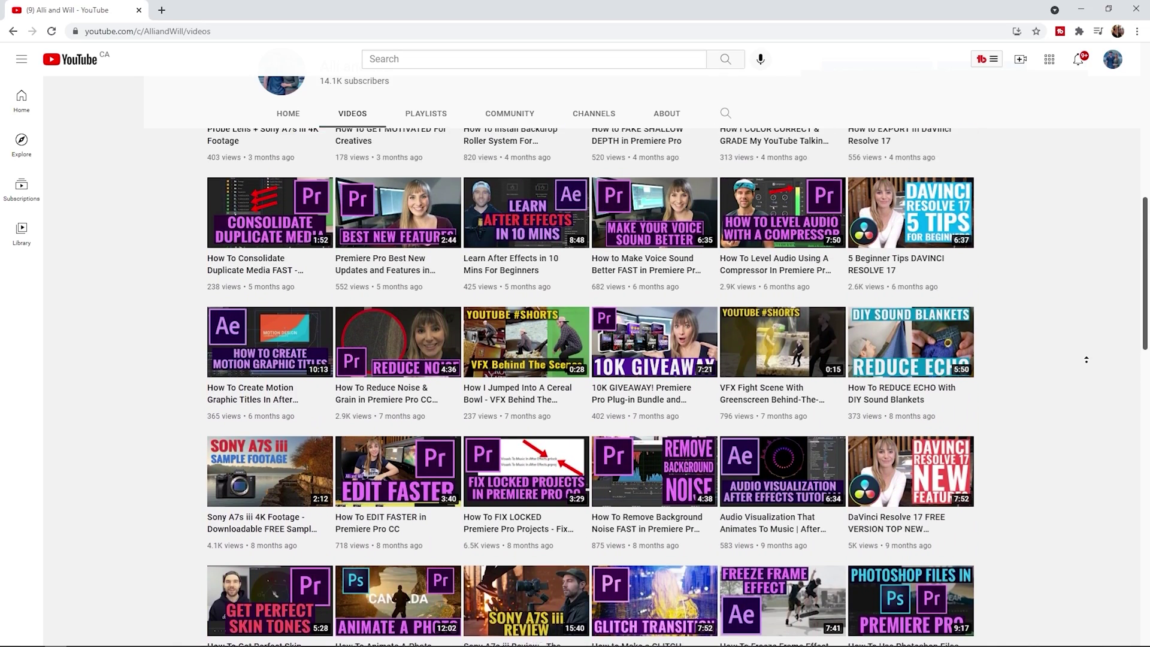
scroll(1086, 359, "up", 2)
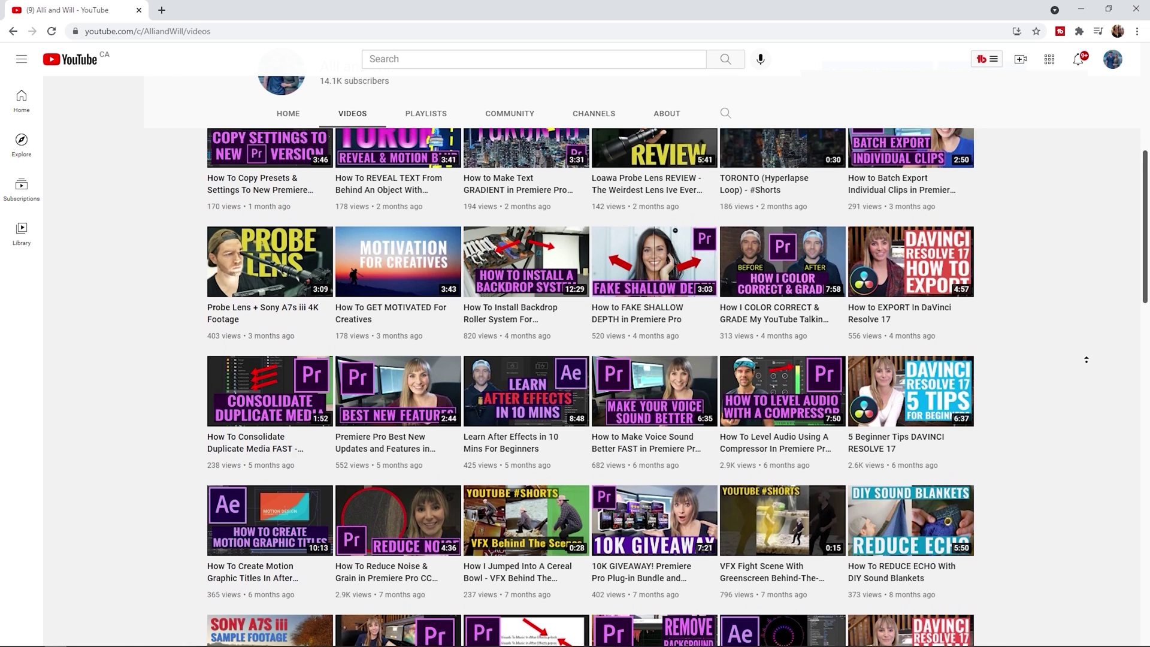